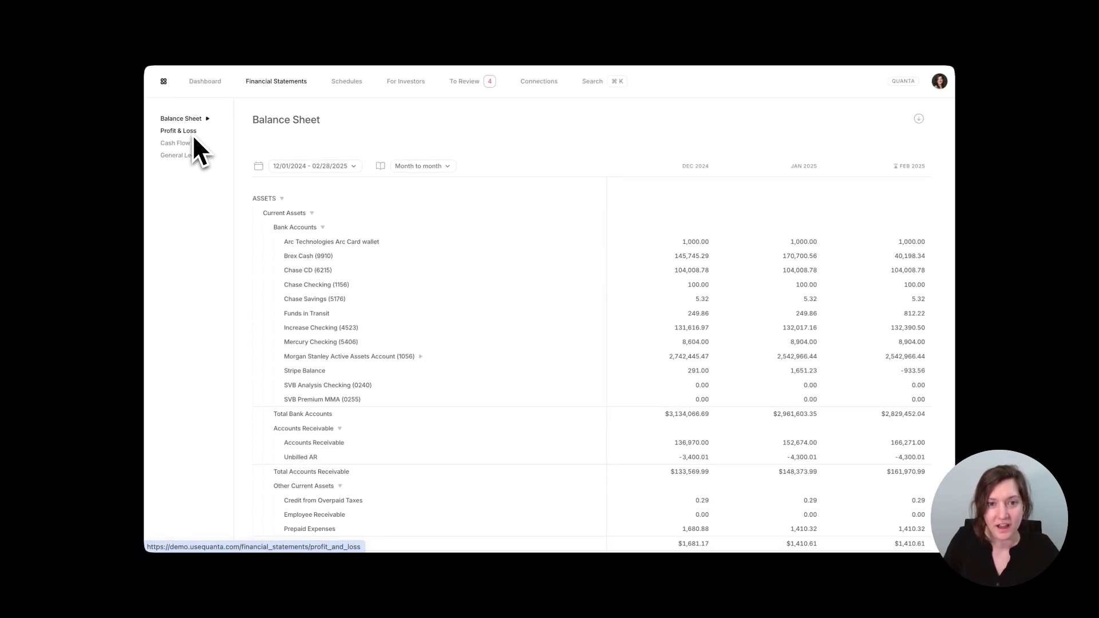
Look through the Balance Sheet and the Profit & Loss statement, returning to the Balance Sheet
scroll(510, 255, "down", 3)
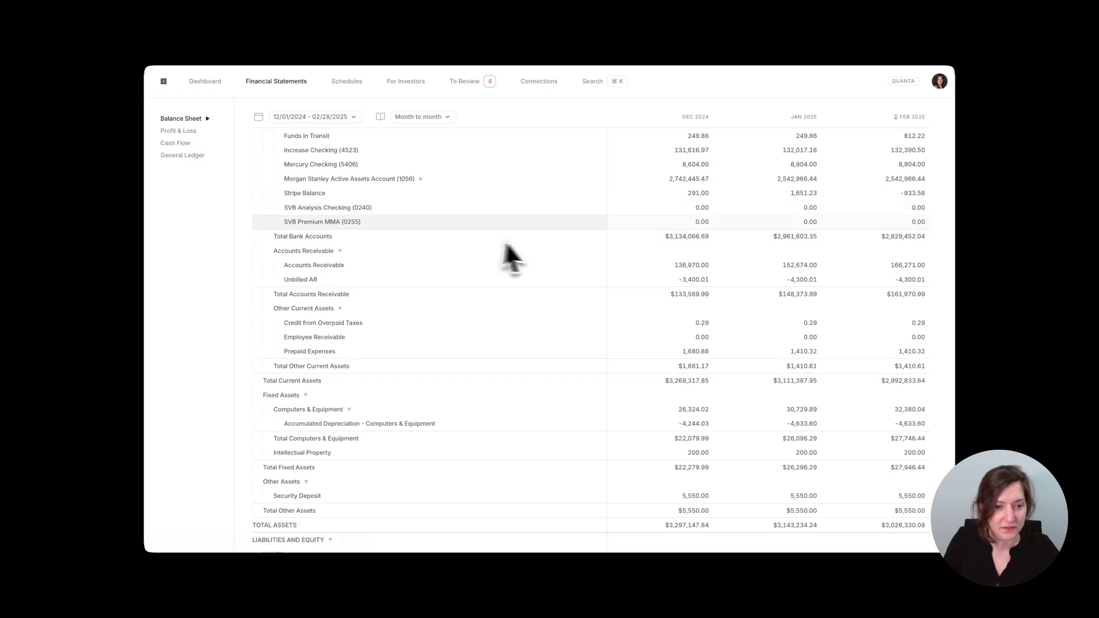
left_click(186, 132)
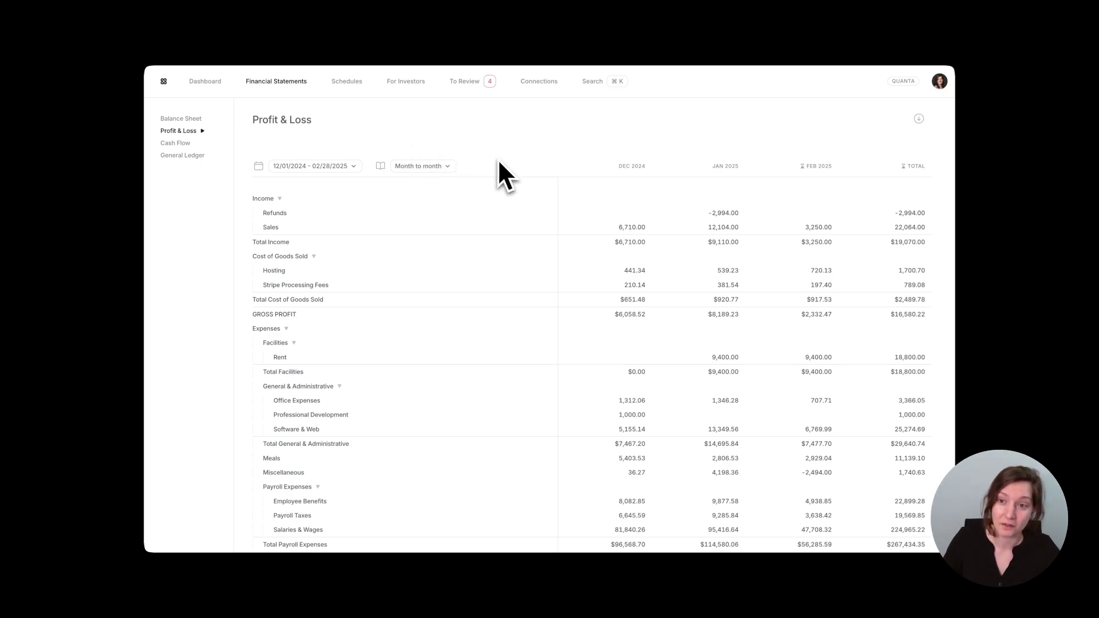
left_click(192, 119)
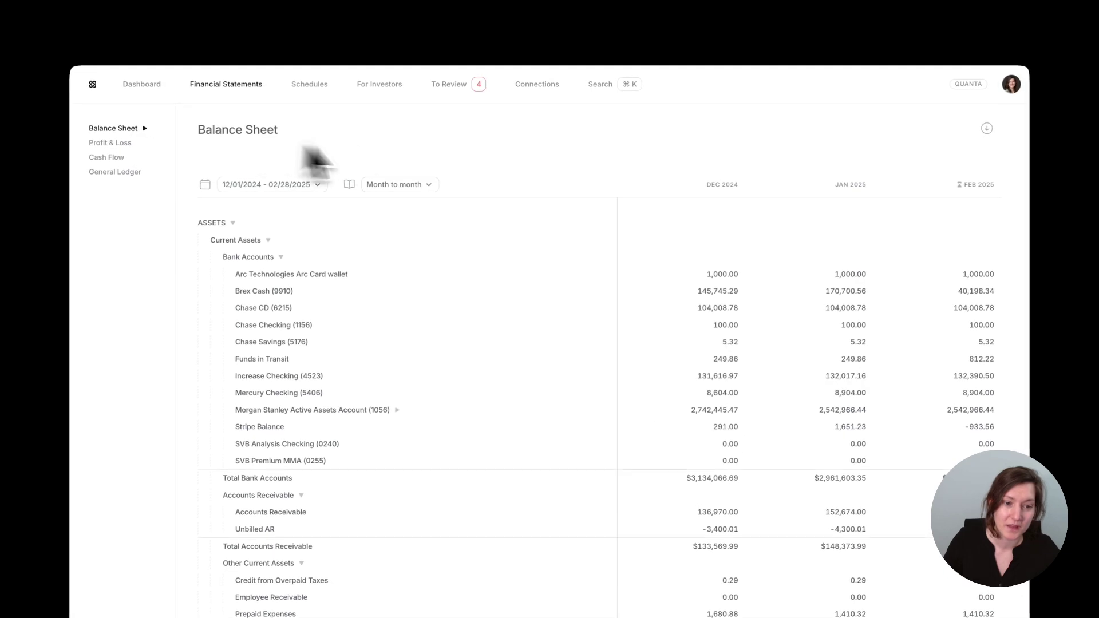
Open the dashboard and set its reporting period to August through January
left_click(213, 84)
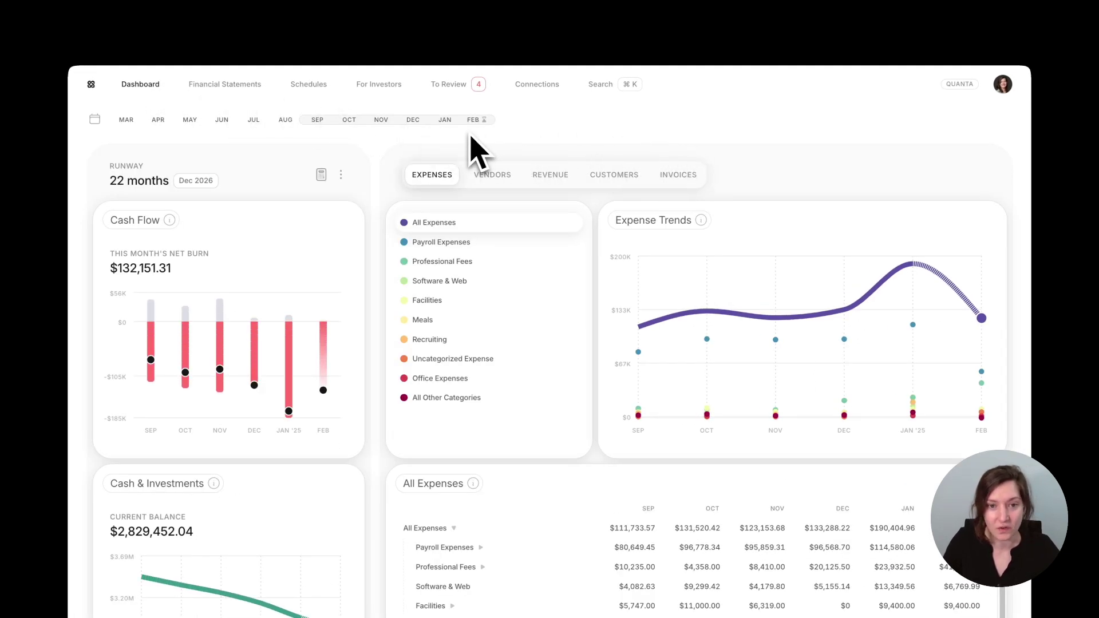
left_click_drag(486, 123, 454, 118)
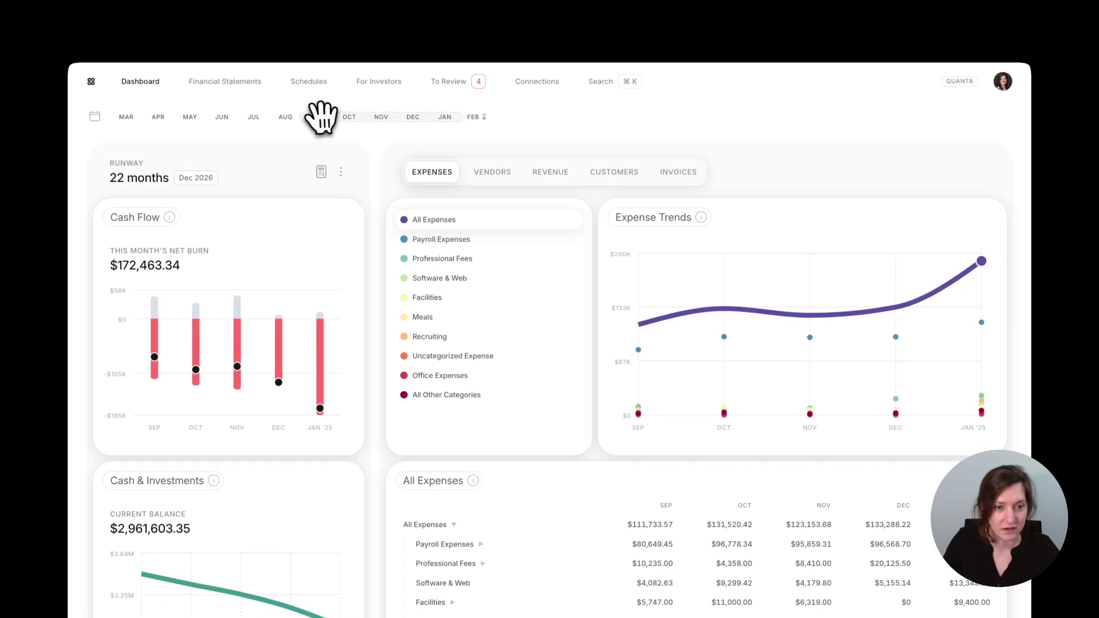
left_click_drag(299, 115, 283, 114)
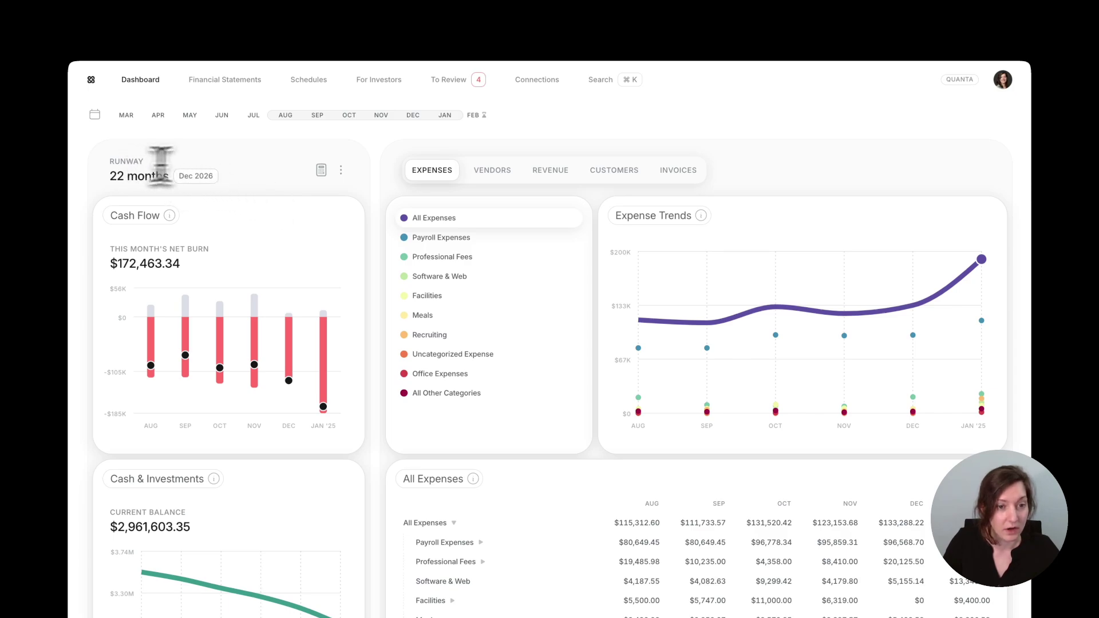
Base the runway on the current month's net burn and review the Sales new hire in the Runway Projection Calculator
left_click(341, 171)
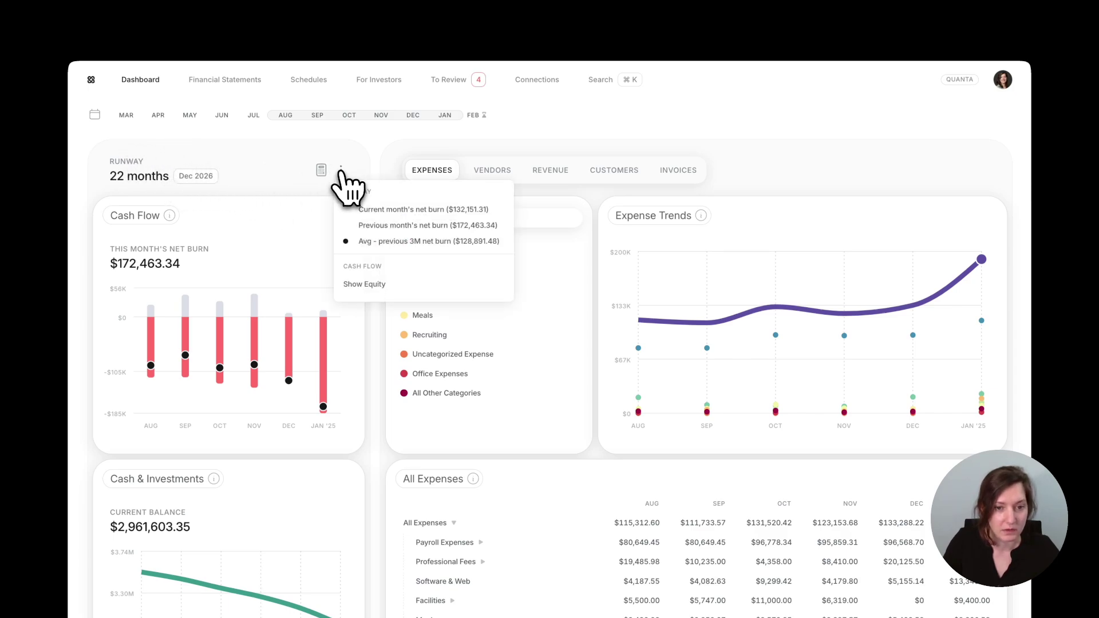
left_click(398, 209)
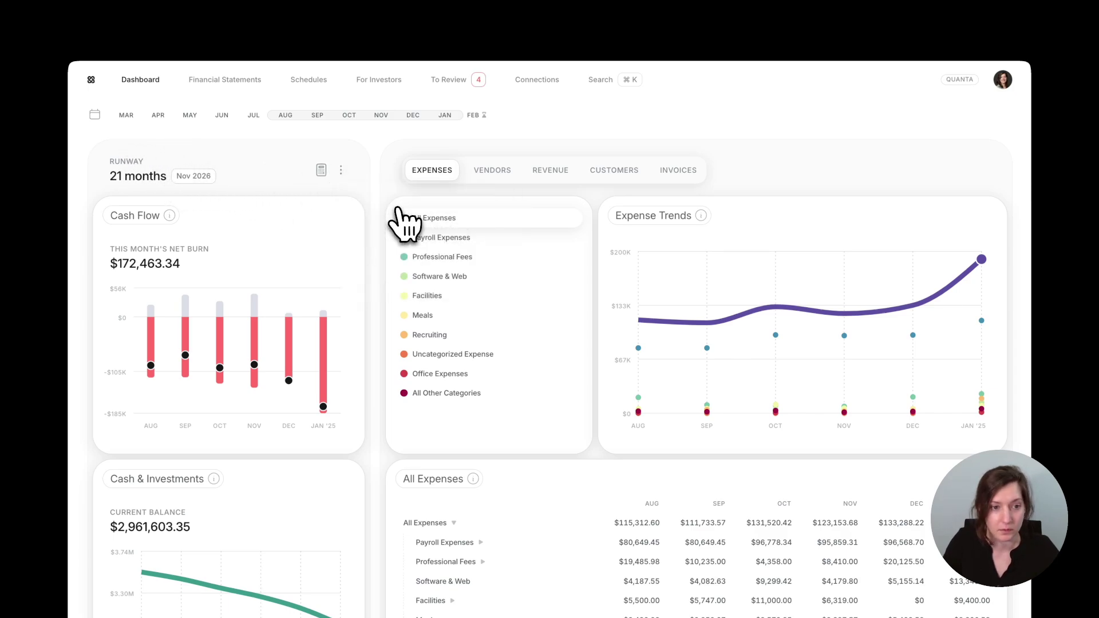
left_click(322, 170)
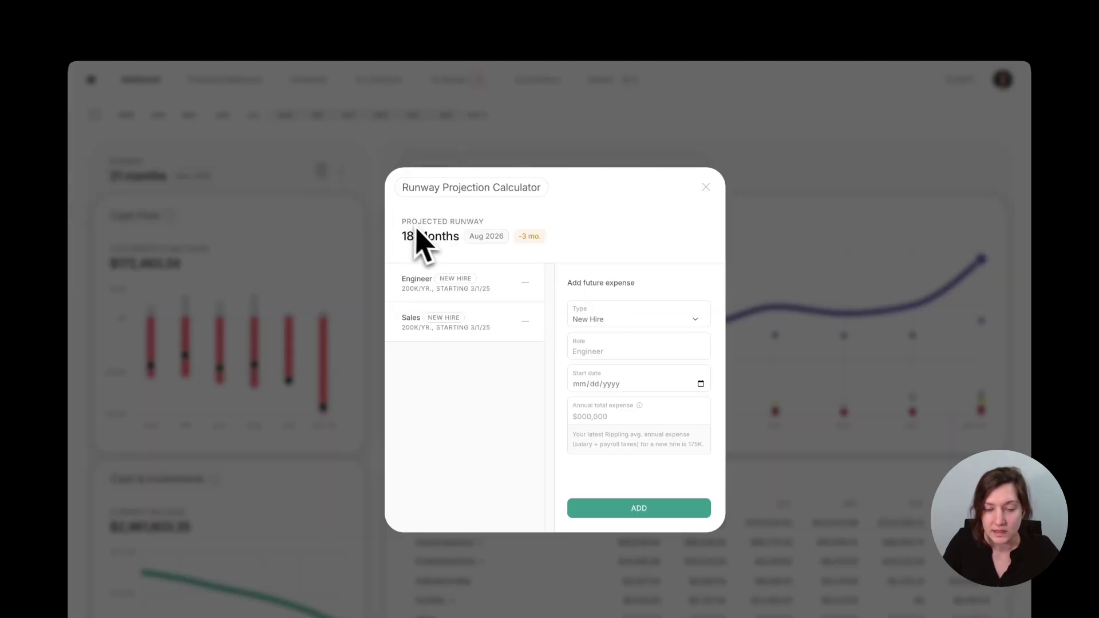
left_click(478, 277)
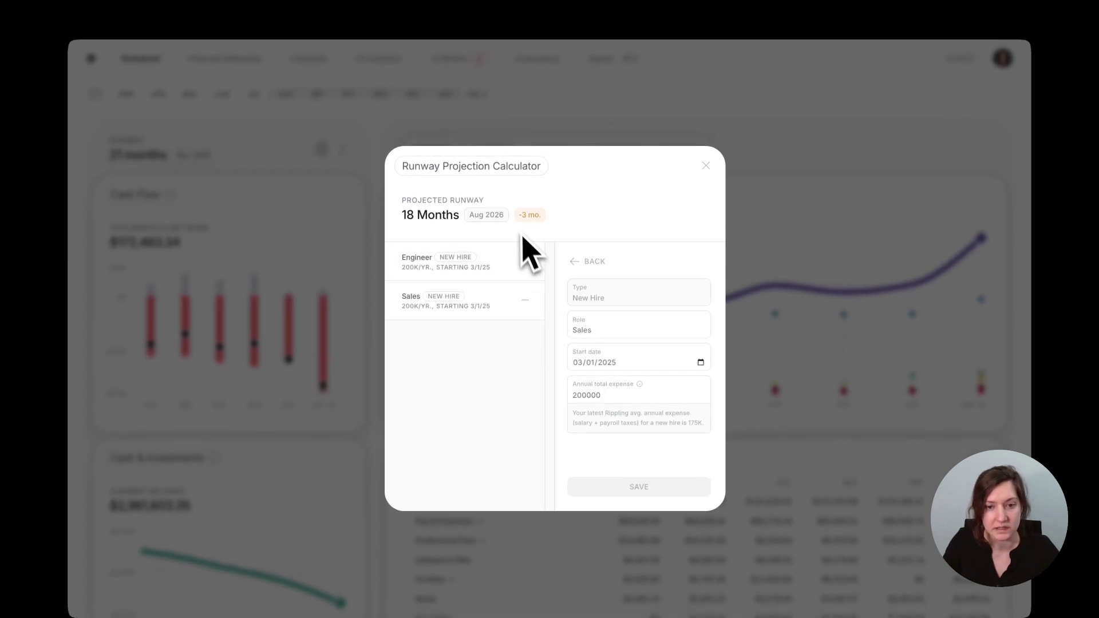
left_click(705, 166)
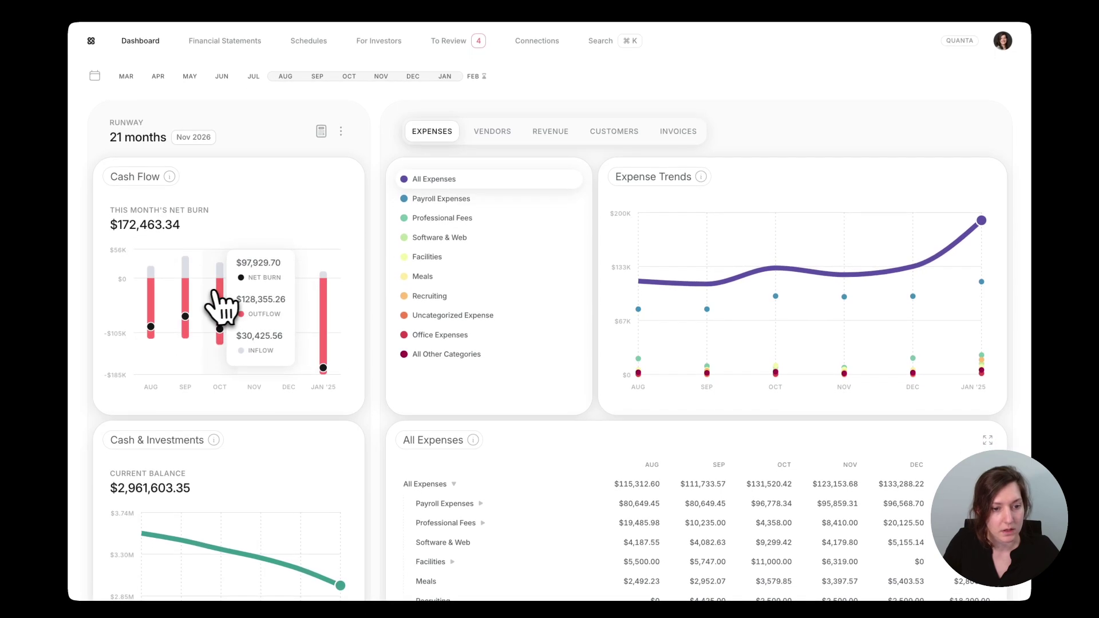
Examine the January 2025 bank transactions behind the Cash Flow chart and the balance trend under Cash & Investments
left_click(331, 328)
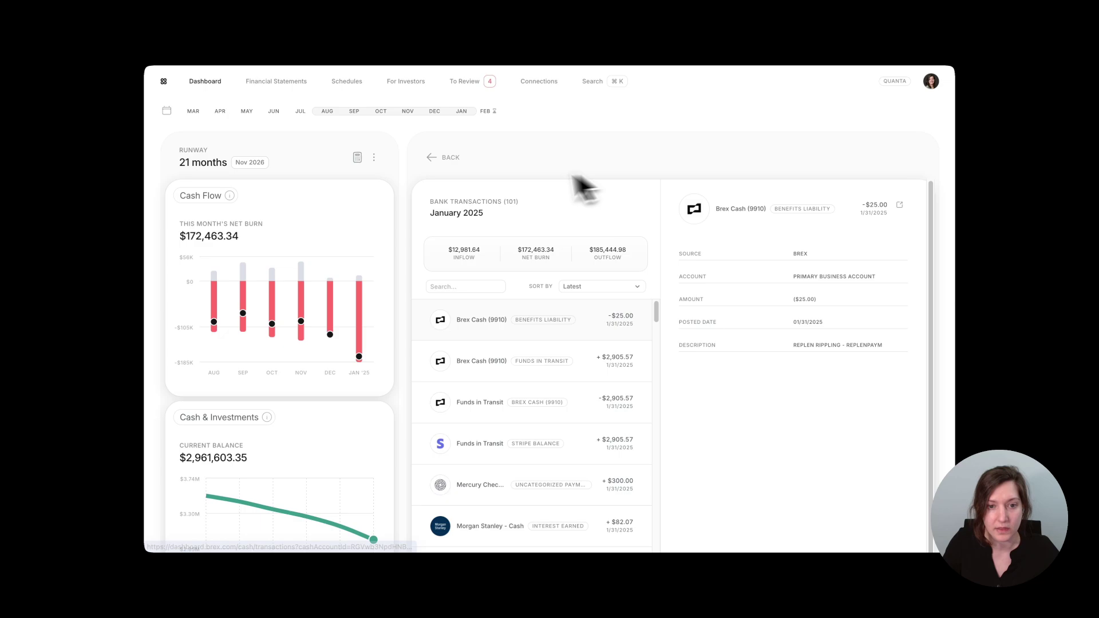
left_click(444, 157)
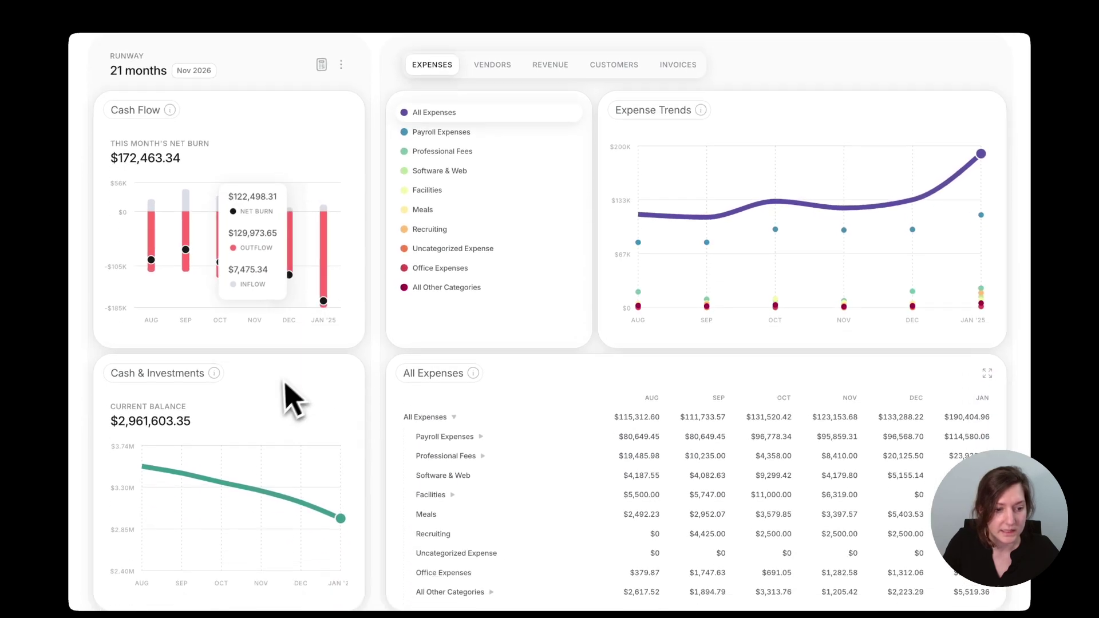
scroll(281, 395, "down", 1)
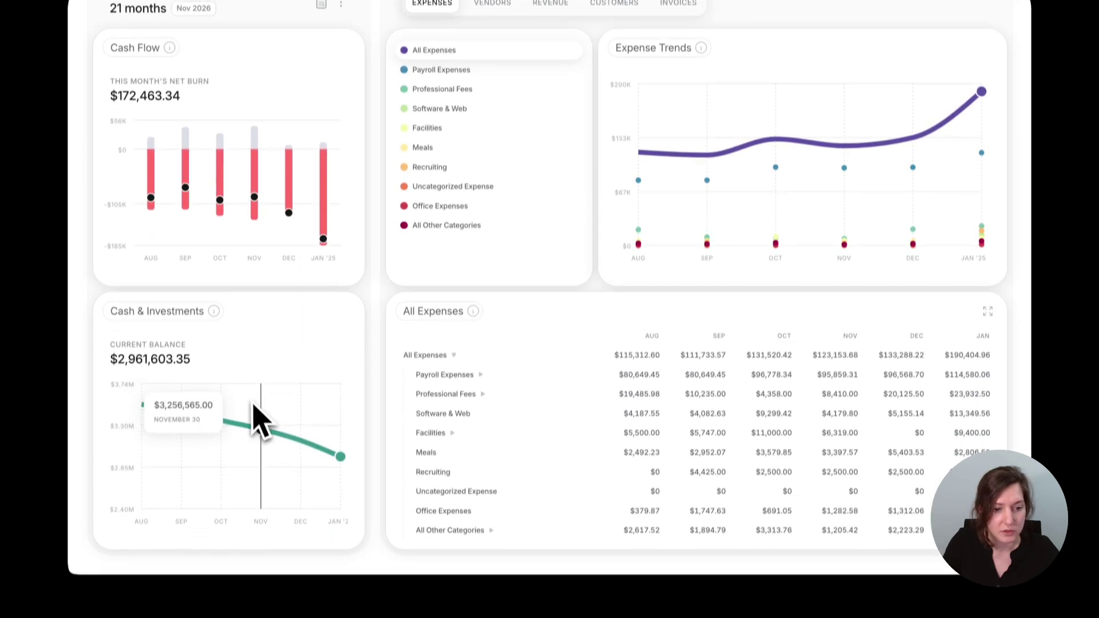
mouse_move(321, 497)
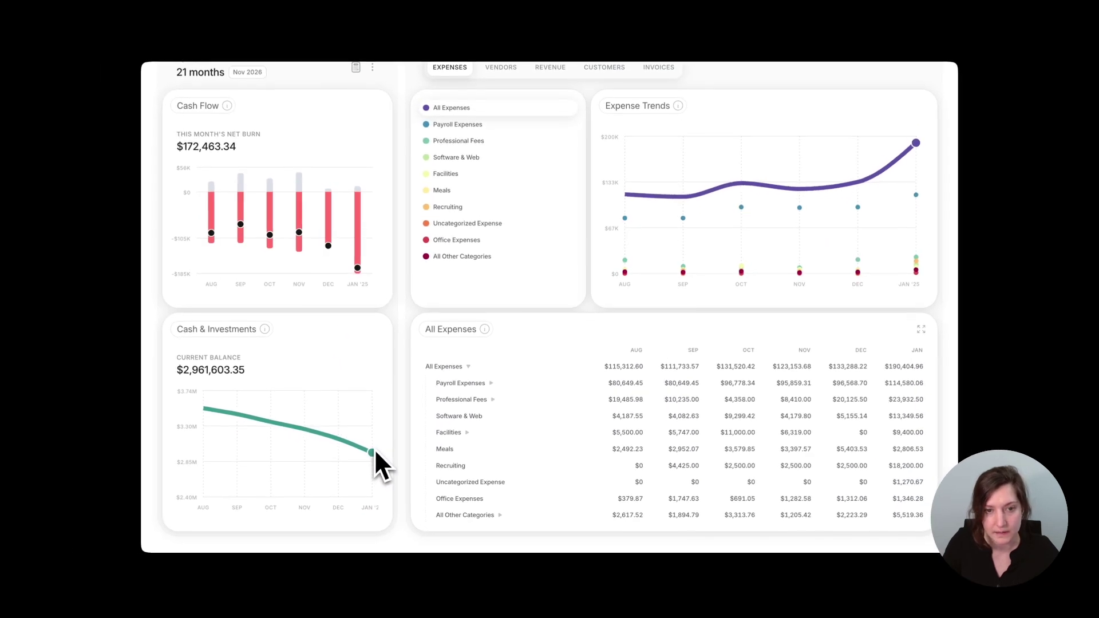
scroll(507, 290, "up", 2)
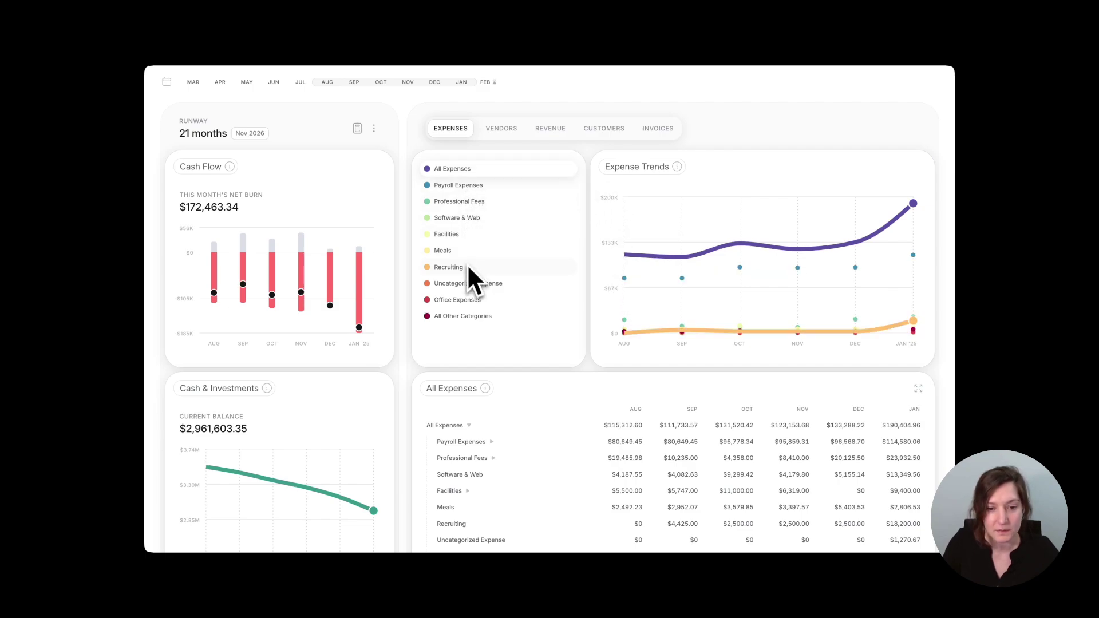
Filter the expenses to Office Expenses, inspect the team swag reimbursement among September's transactions, and return to the overview
left_click(466, 299)
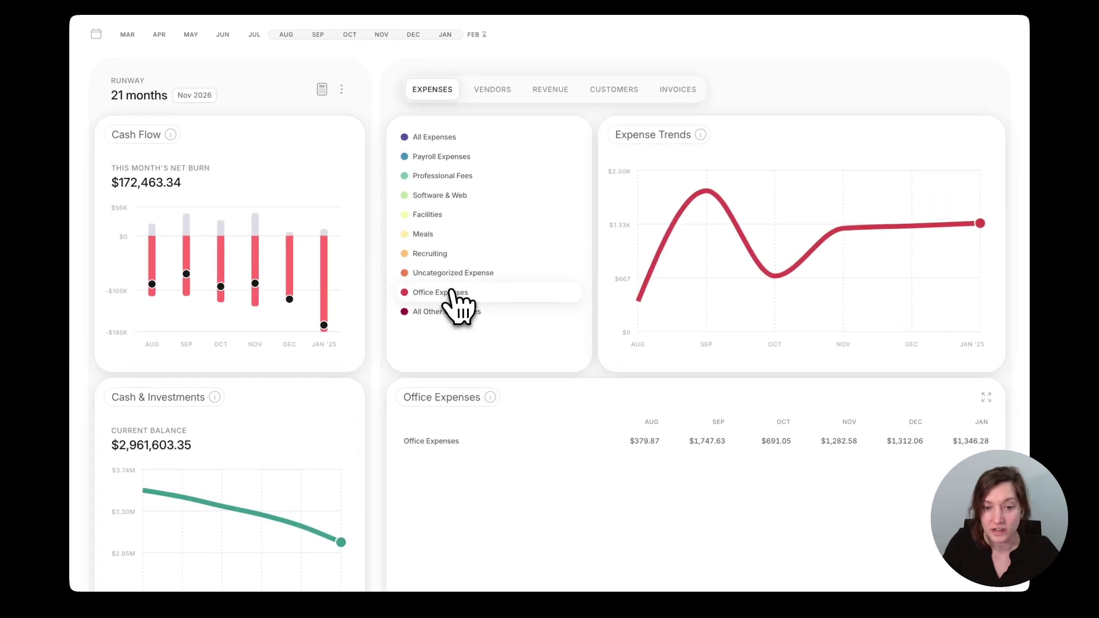
mouse_move(709, 220)
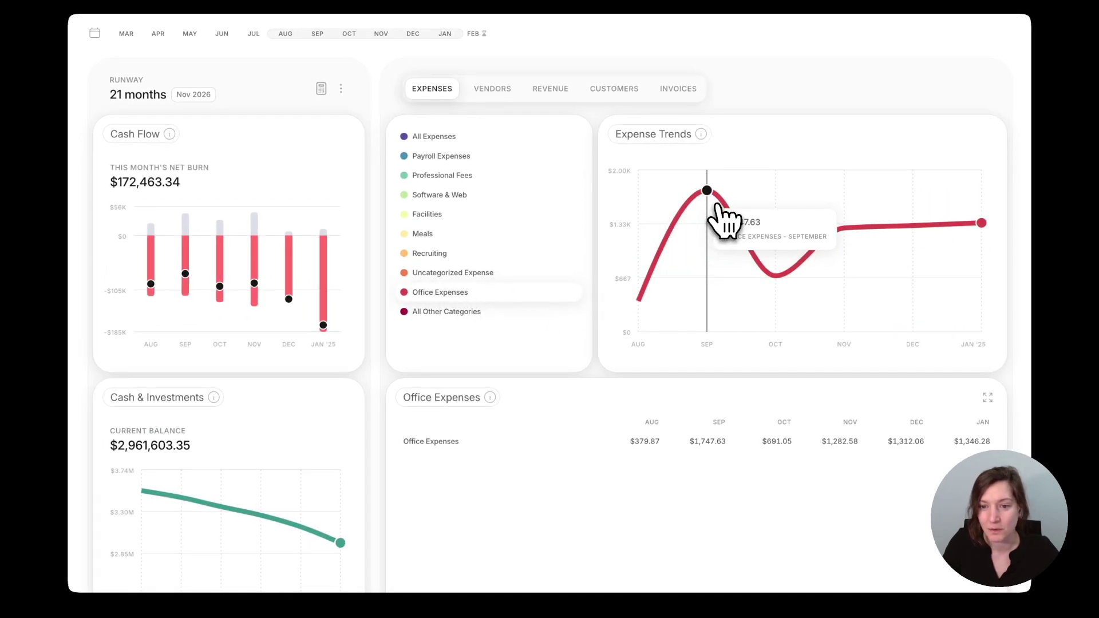
left_click(708, 444)
left_click(444, 390)
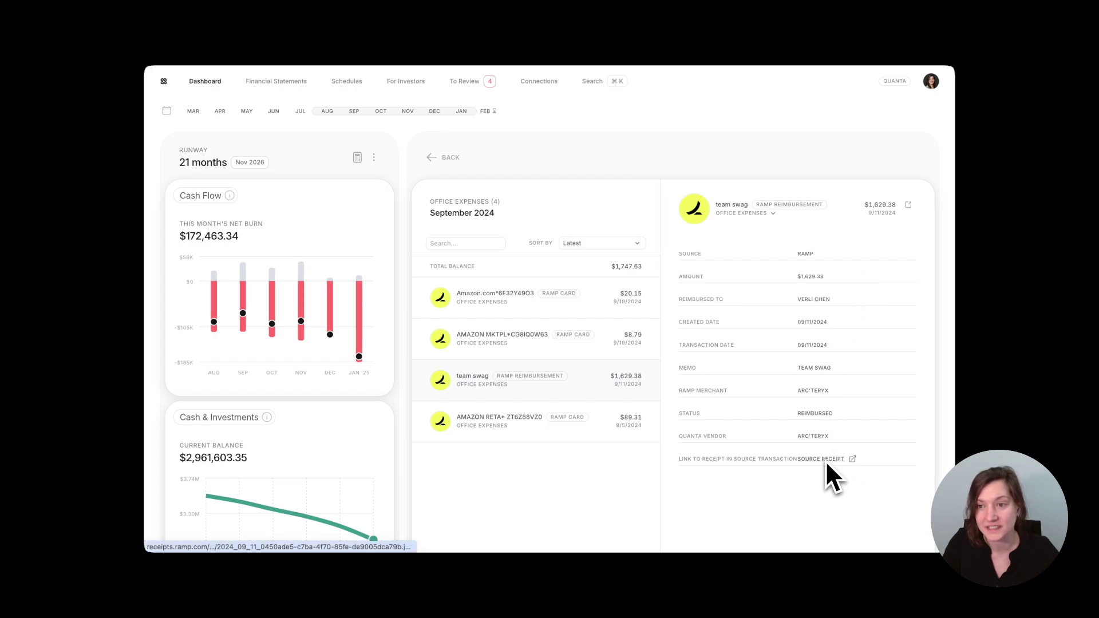
left_click(451, 156)
Check the vendor view, return to the expenses, and open the investor metrics to examine the January 2025 figures
left_click(496, 182)
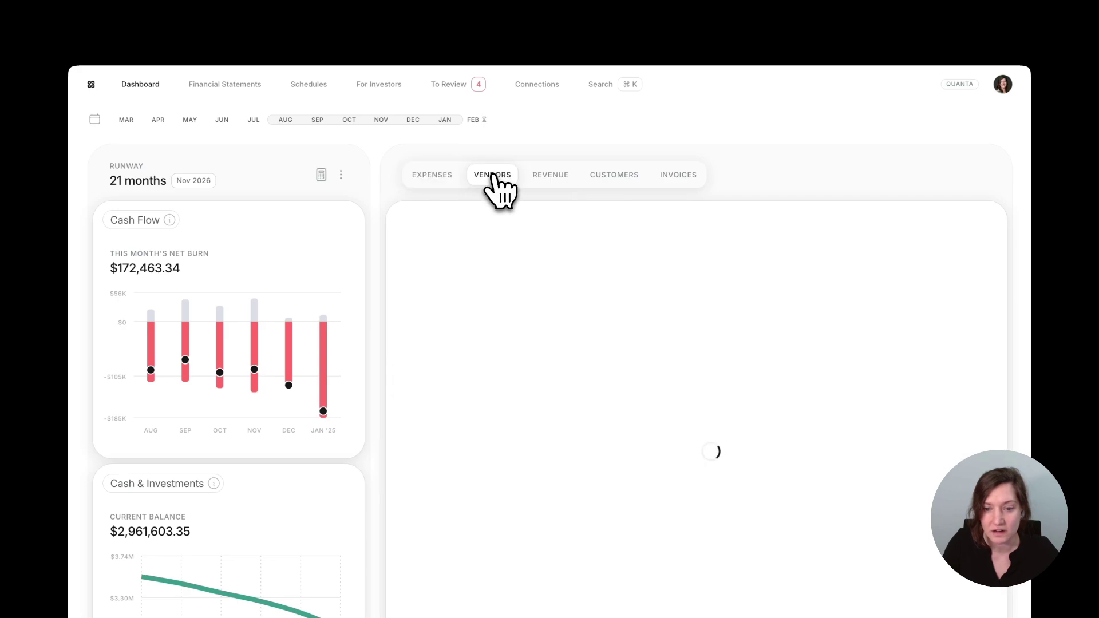
left_click(439, 178)
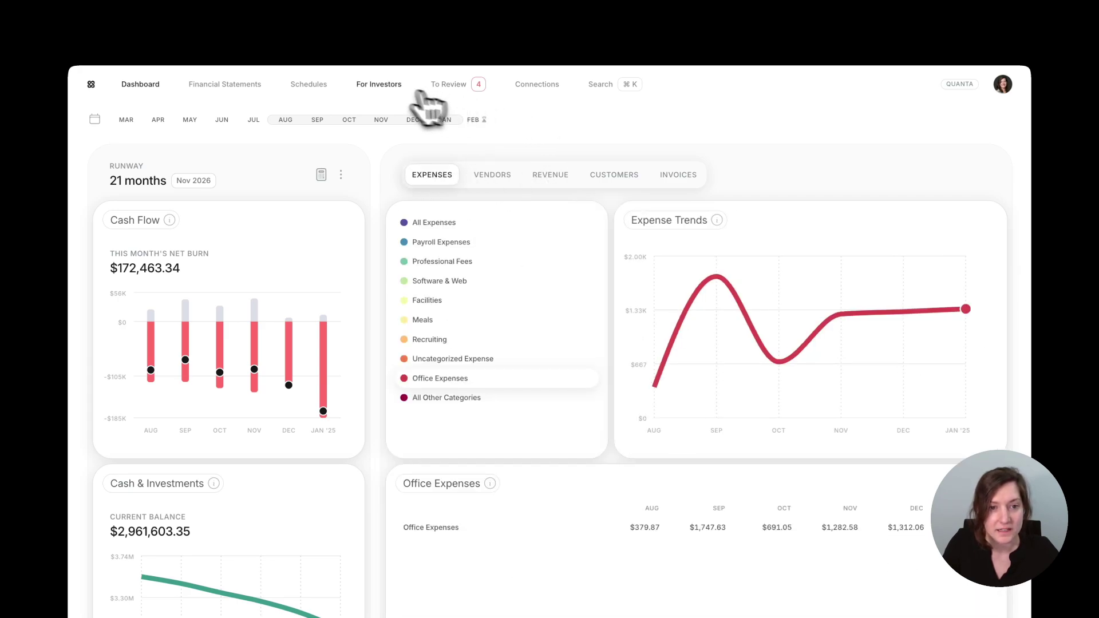
left_click(379, 86)
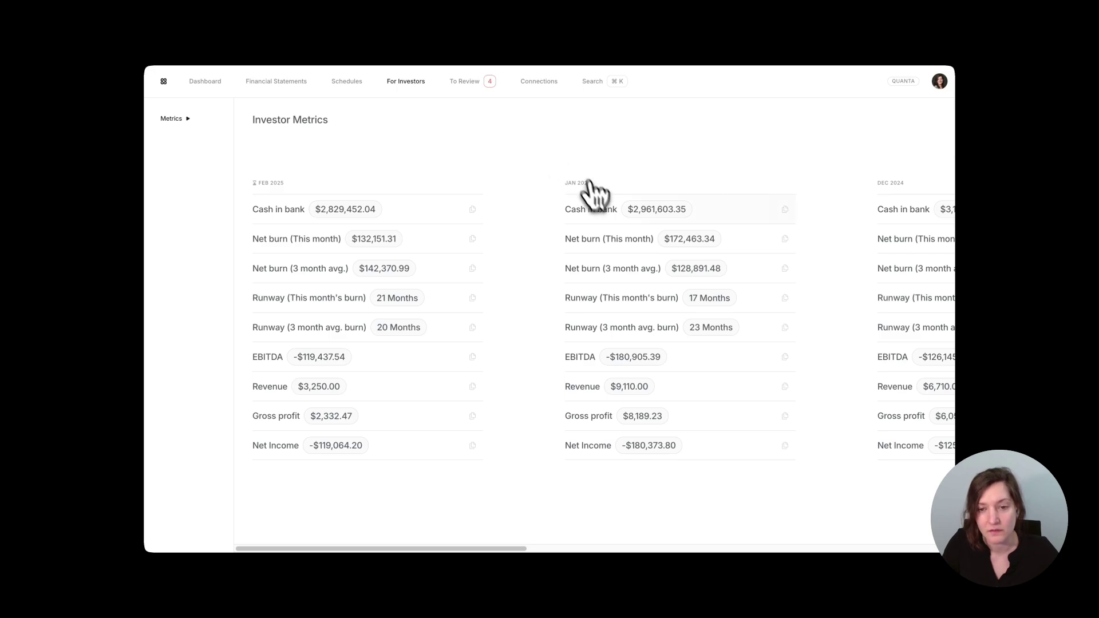
left_click(601, 243)
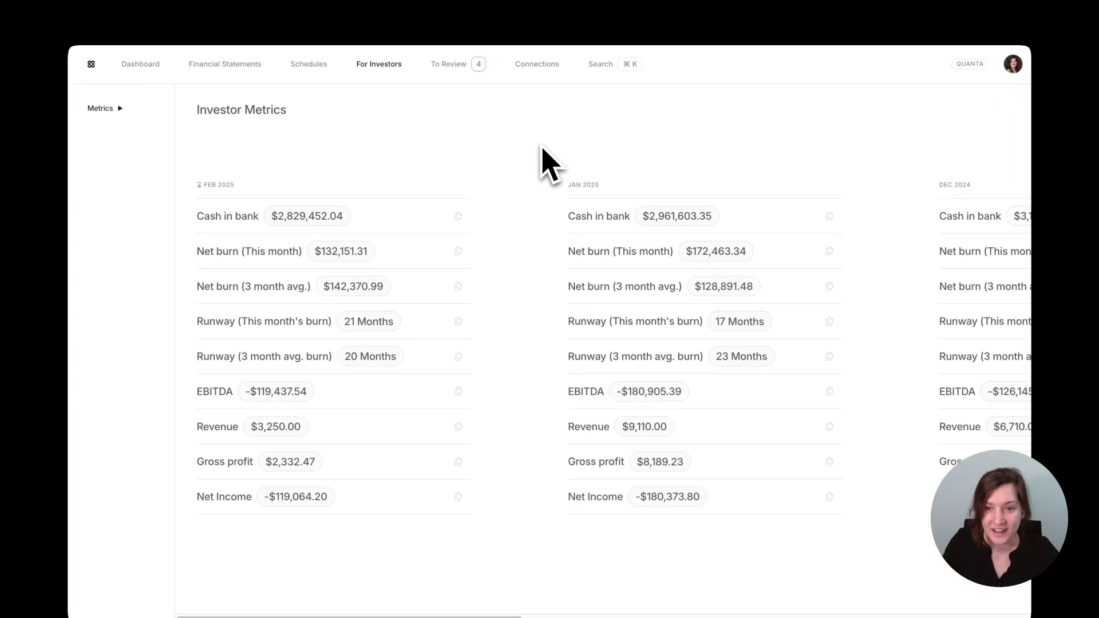
Search all records for "vision", restrict the results to expenses, and look through them
key("super+k")
type("vision")
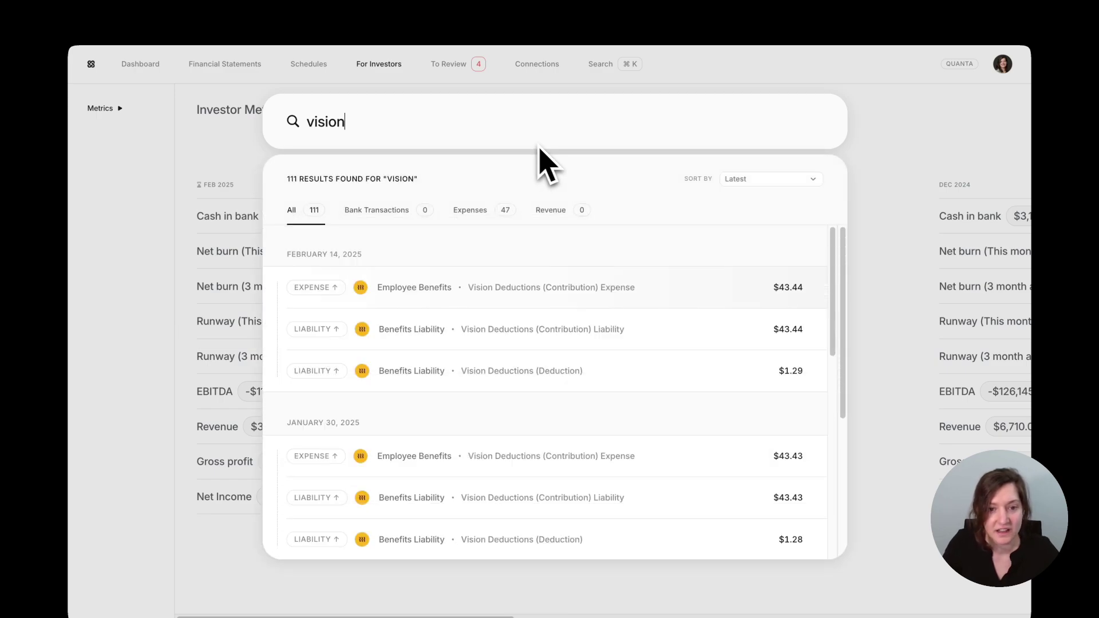
left_click(474, 210)
scroll(642, 392, "down", 8)
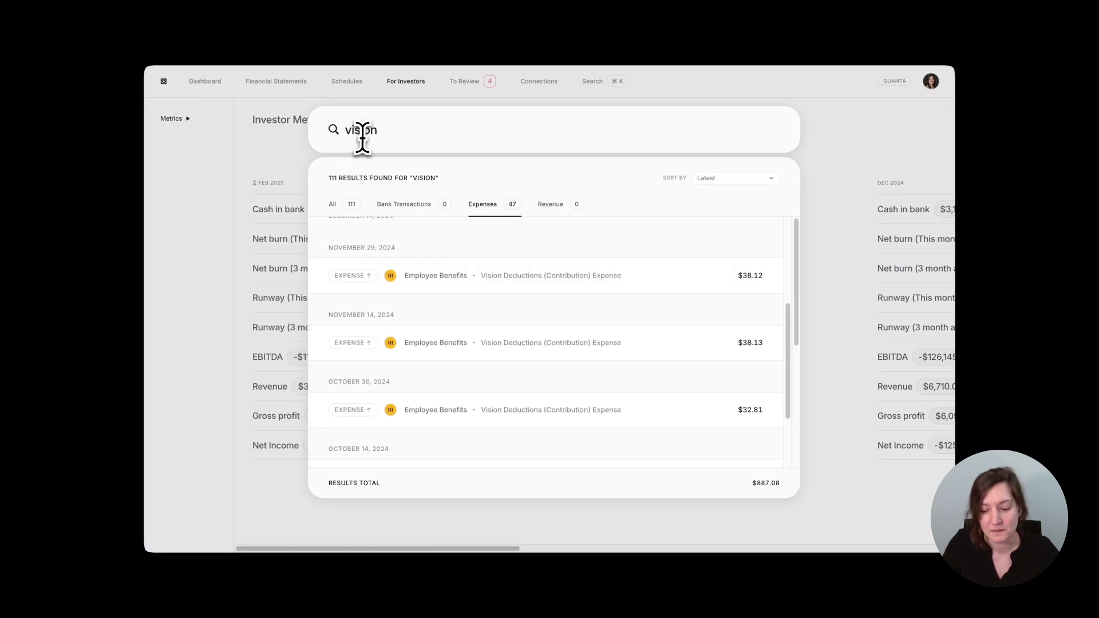
Search for "licensing" instead, open the Licensing Matters expense details, and return to the expense overview
double_click(363, 130)
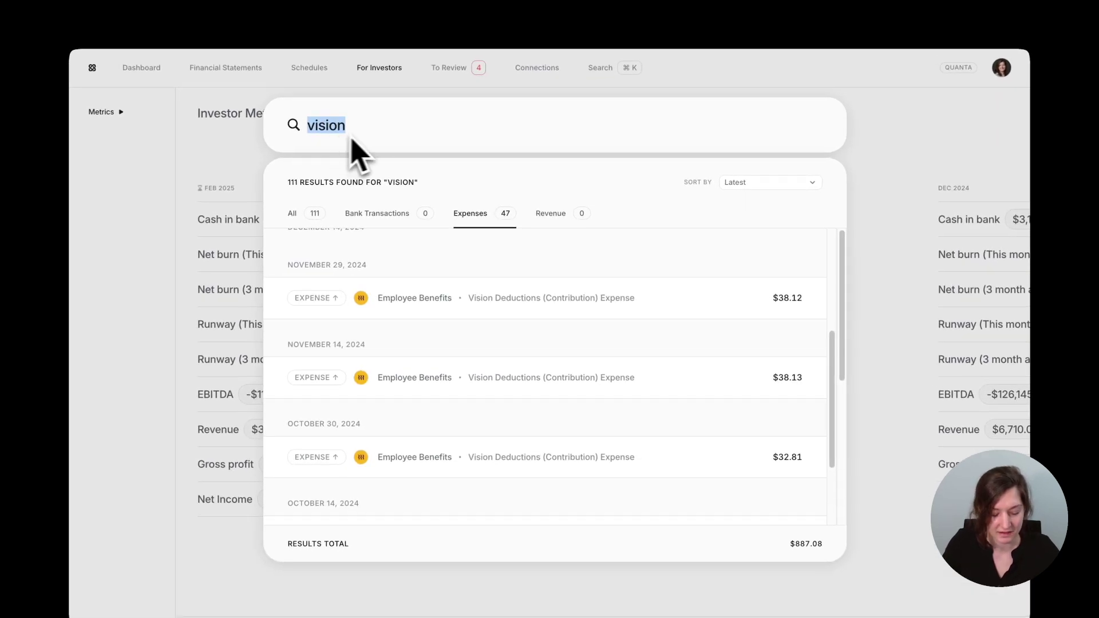
type("licen")
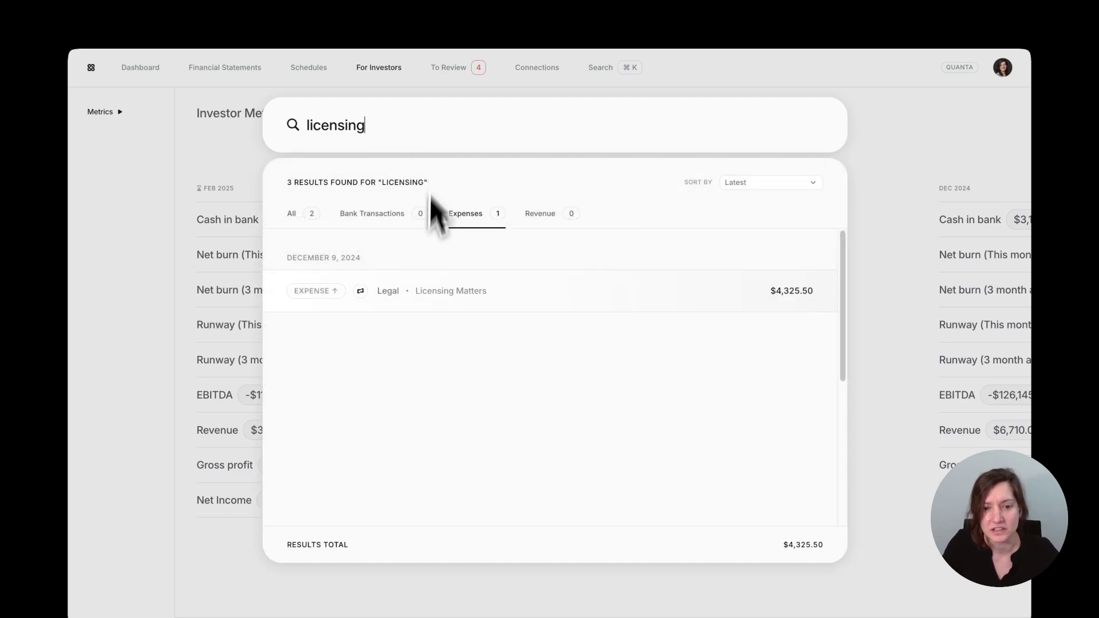
left_click(432, 295)
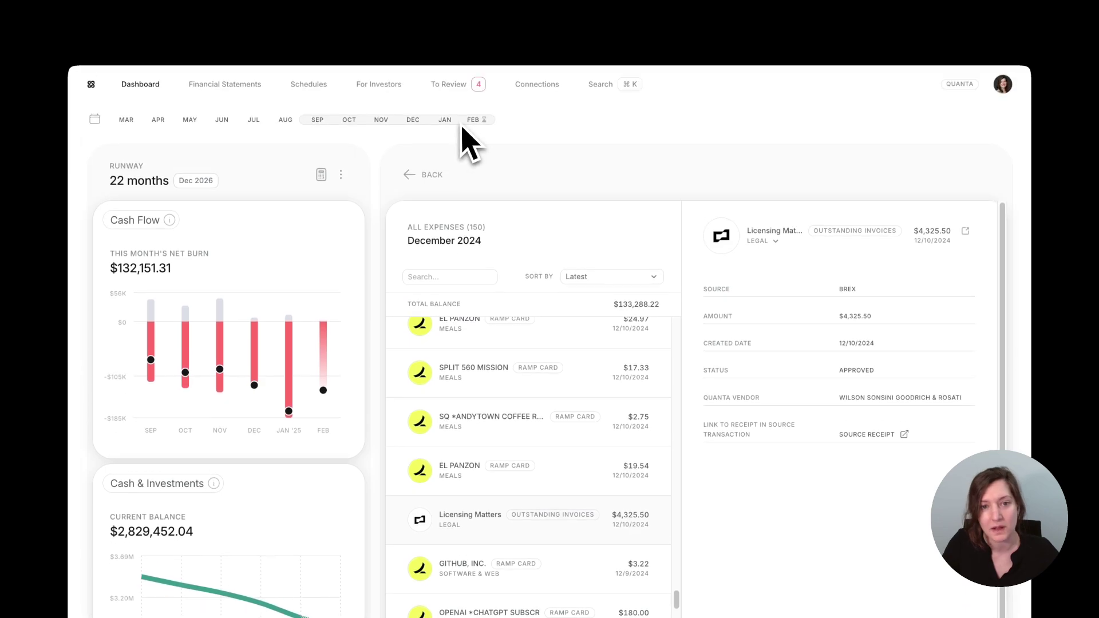
left_click(425, 174)
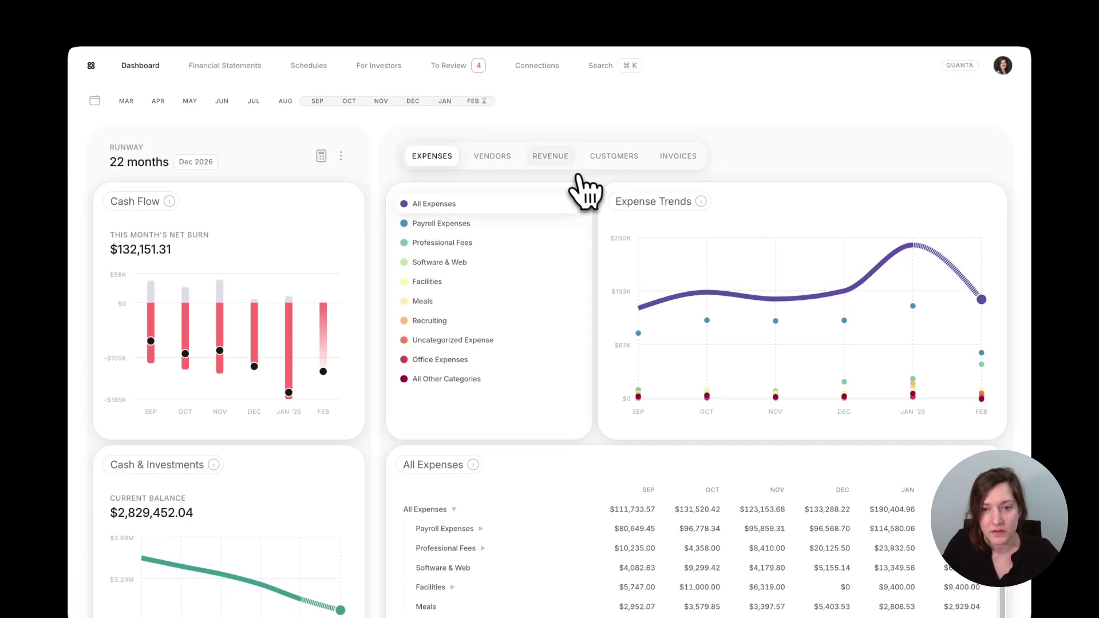
View the revenue data and look through the customer list on the dashboard
left_click(558, 161)
left_click(599, 163)
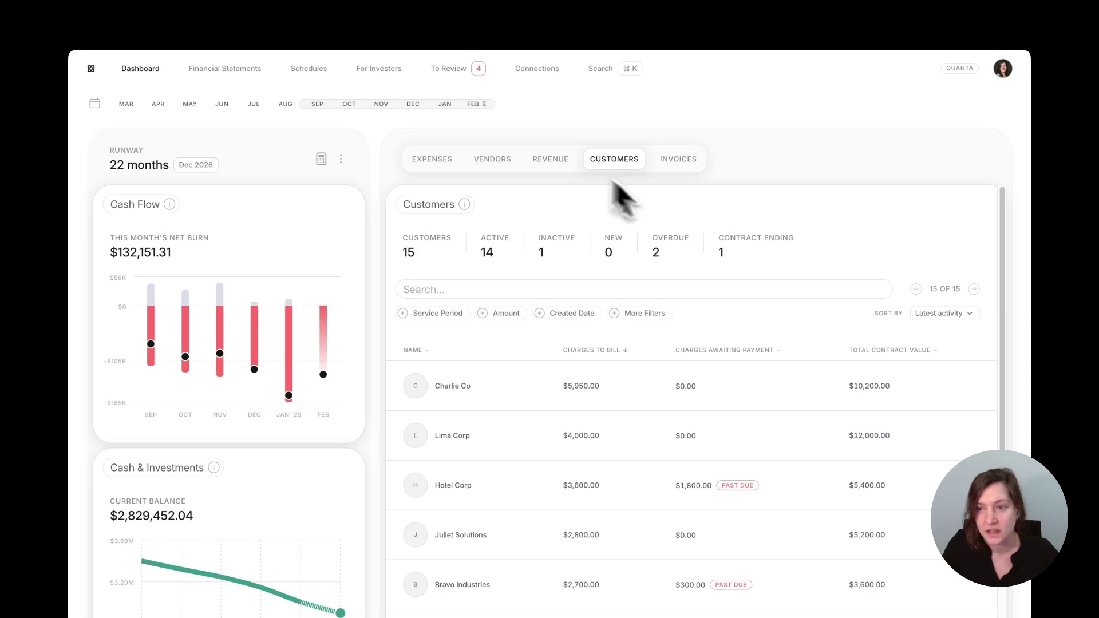
scroll(784, 327, "down", 3)
scroll(809, 338, "up", 3)
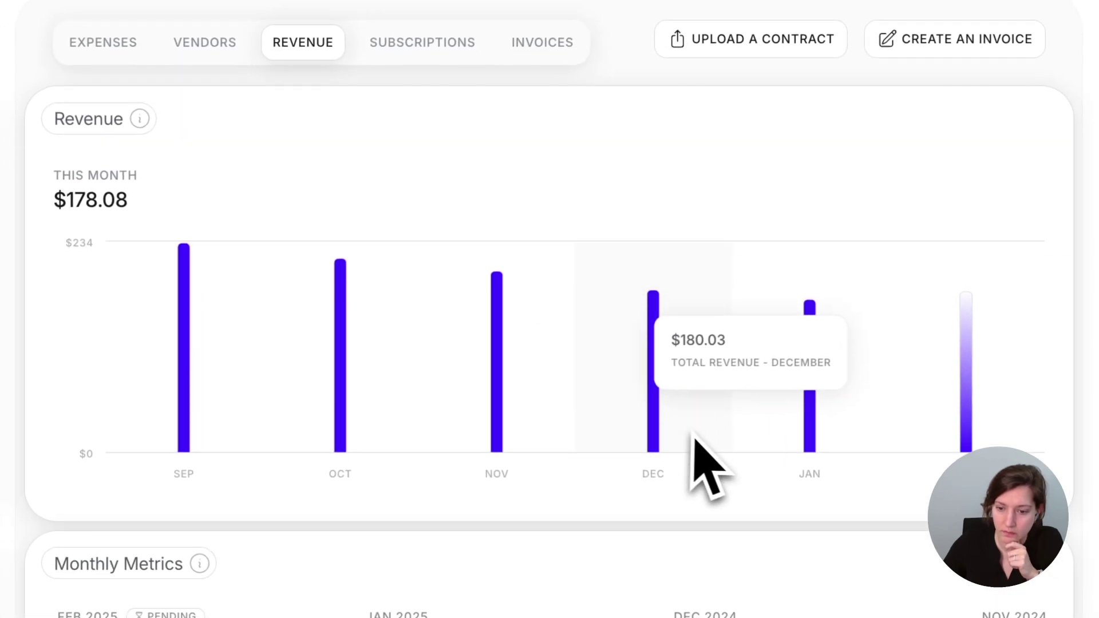
View the subscriptions list and the past due invoices on the dashboard
mouse_move(417, 605)
left_mouse_down()
mouse_move(540, 611)
mouse_move(417, 605)
left_mouse_up()
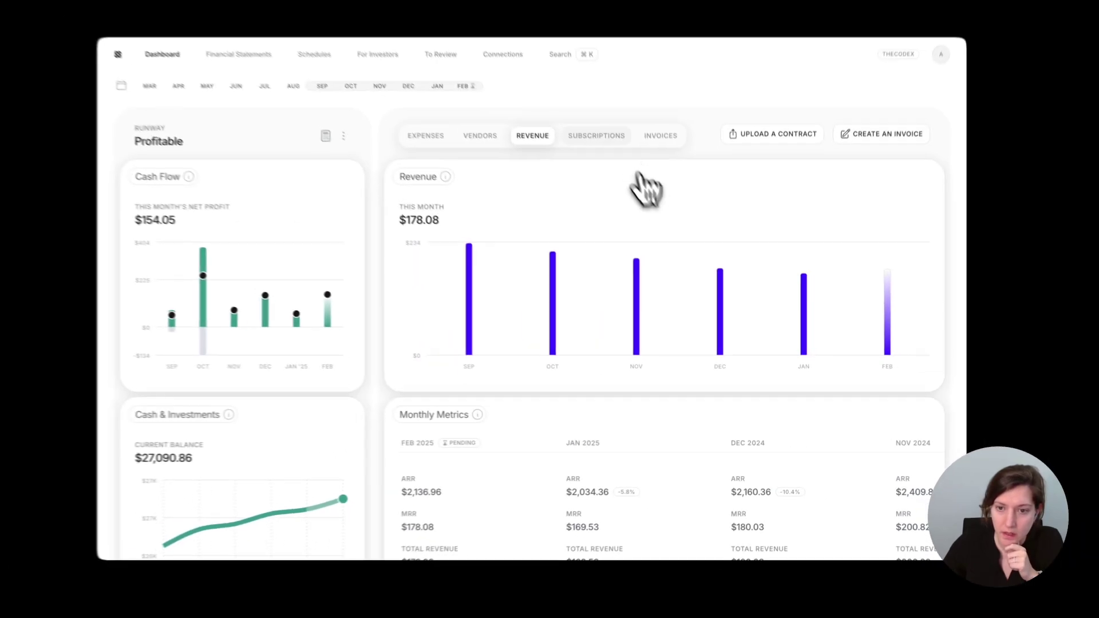
left_click(609, 138)
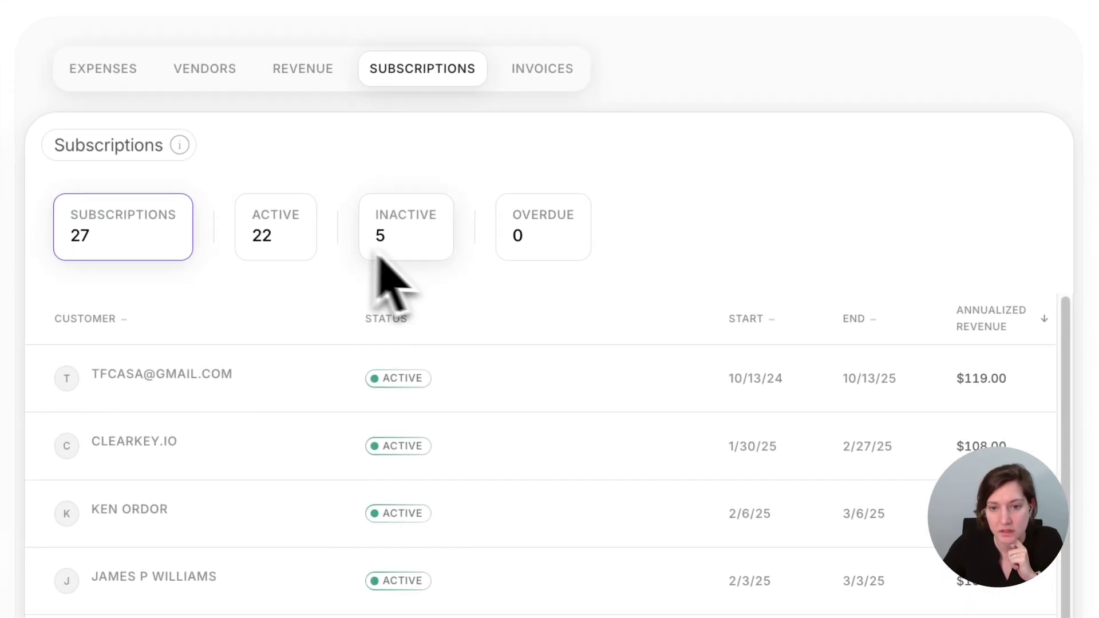
left_click(531, 71)
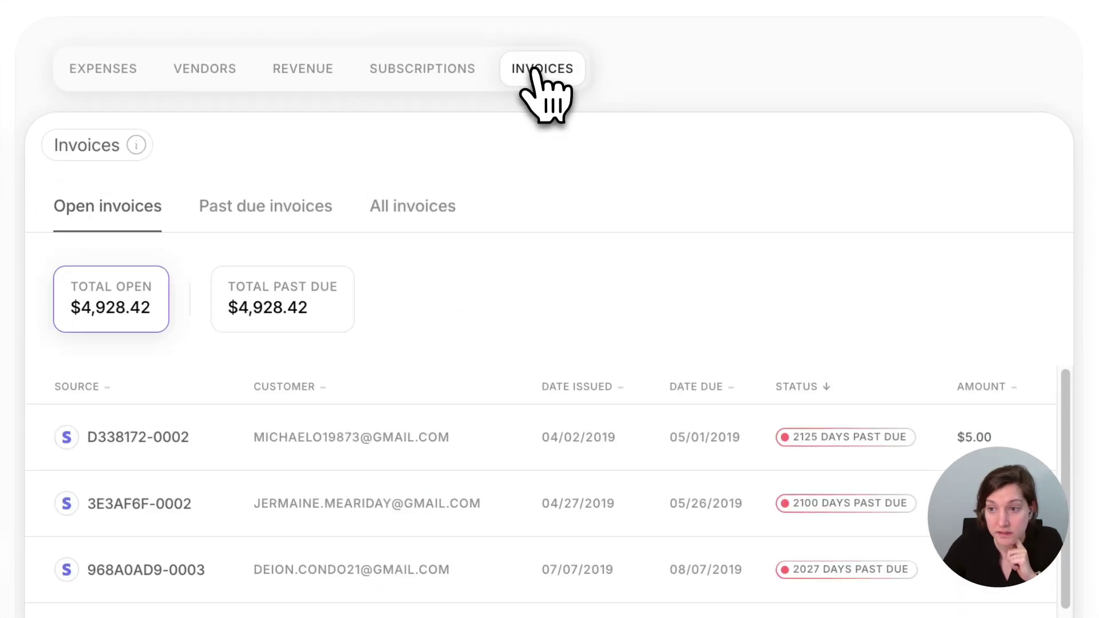
left_click(255, 211)
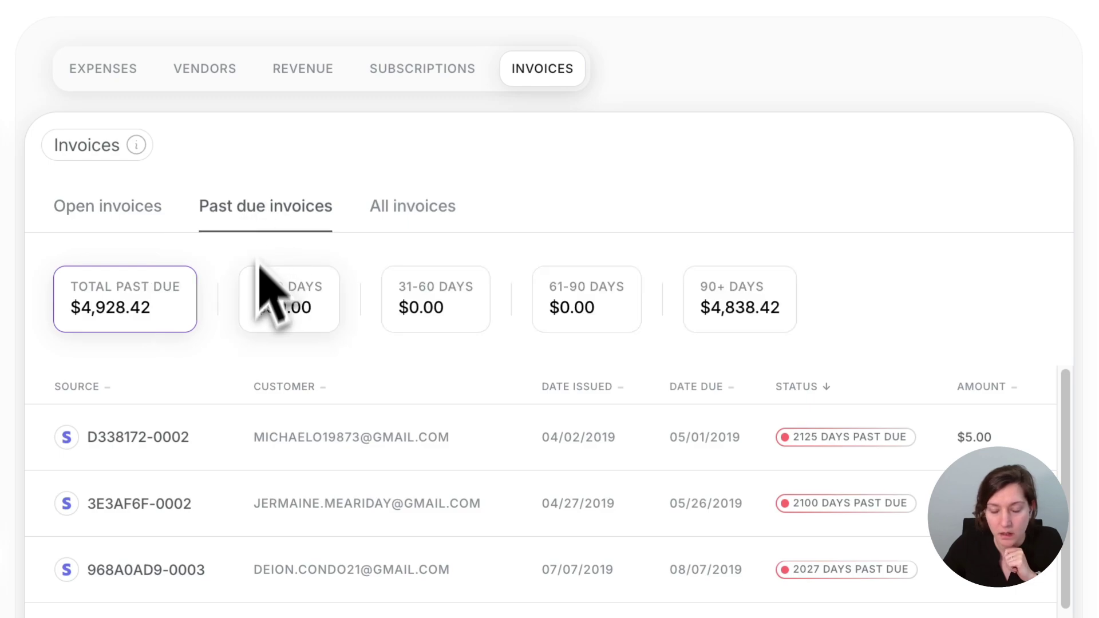
Return to the expense overview and open the prepaid amortization entry among January 2025's Software & Web expenses
left_click(413, 440)
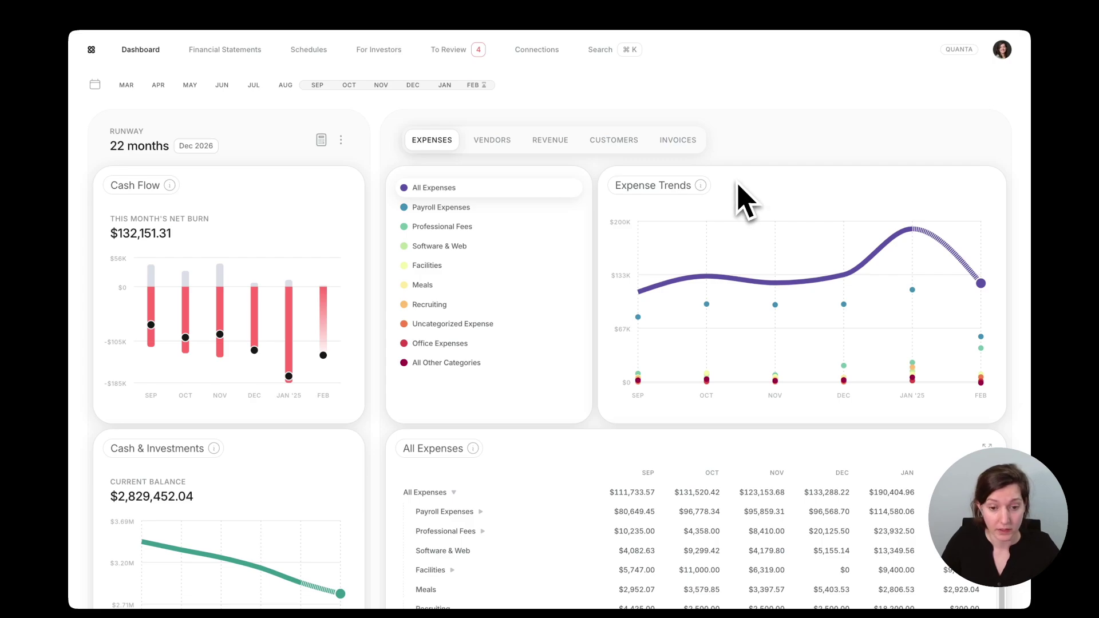
scroll(588, 387, "down", 3)
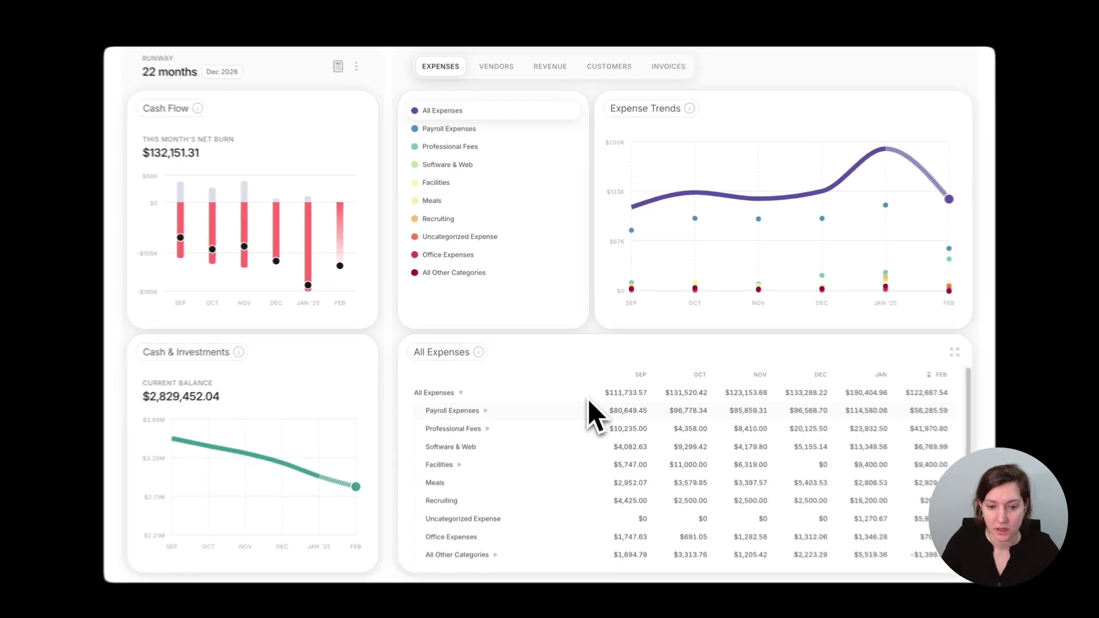
left_click(867, 446)
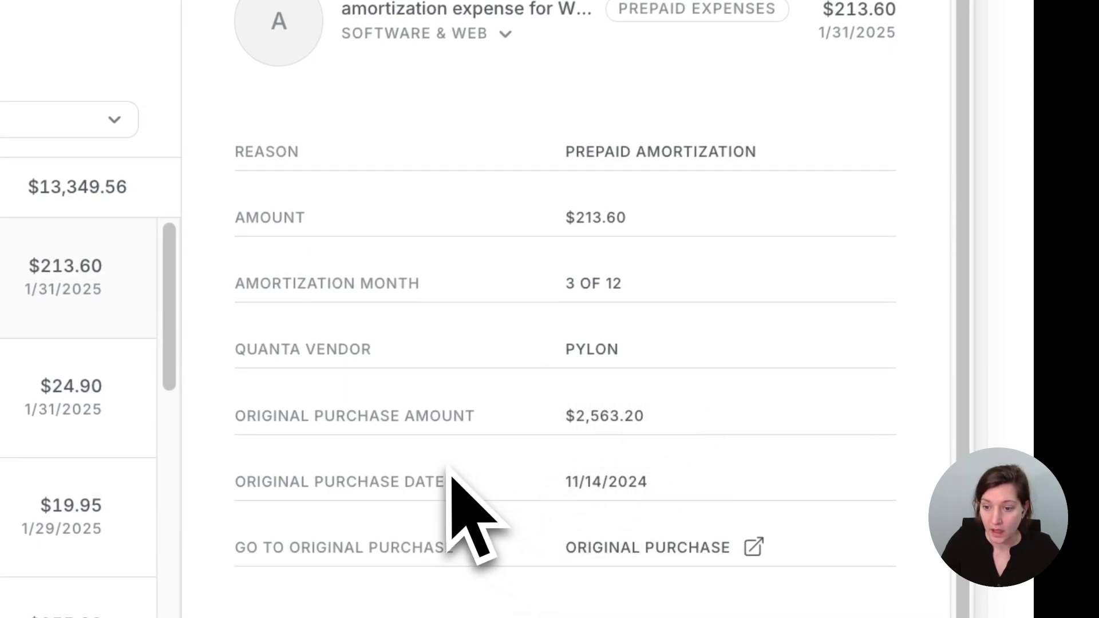
Go to the original Pylon purchase behind the amortization and enlarge its transaction pane over the balance sheet
left_click(639, 553)
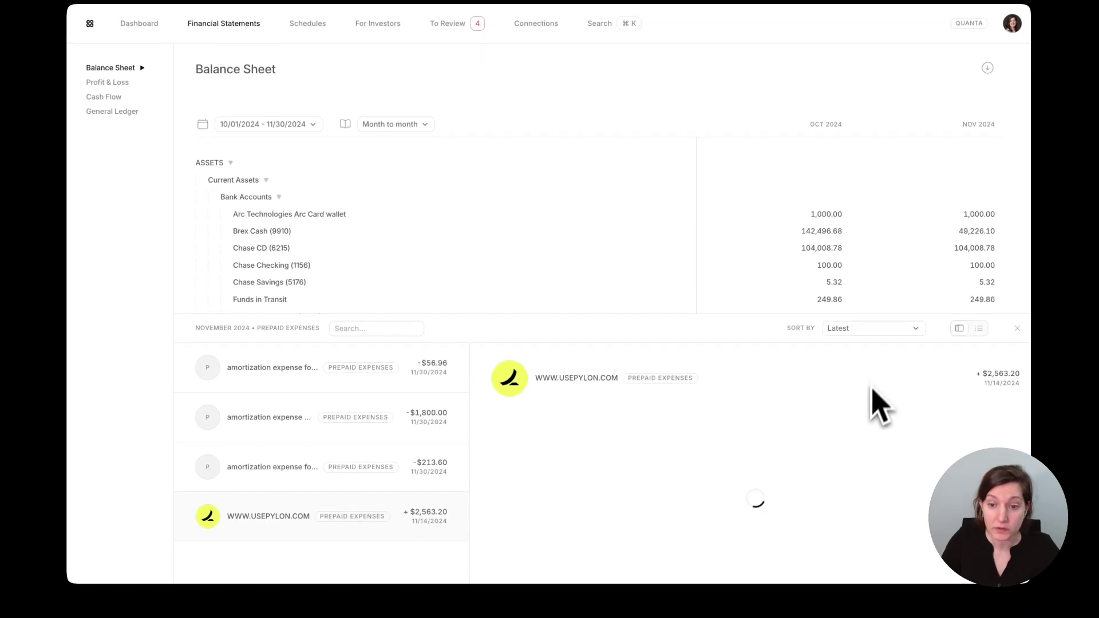
left_click_drag(743, 314, 744, 292)
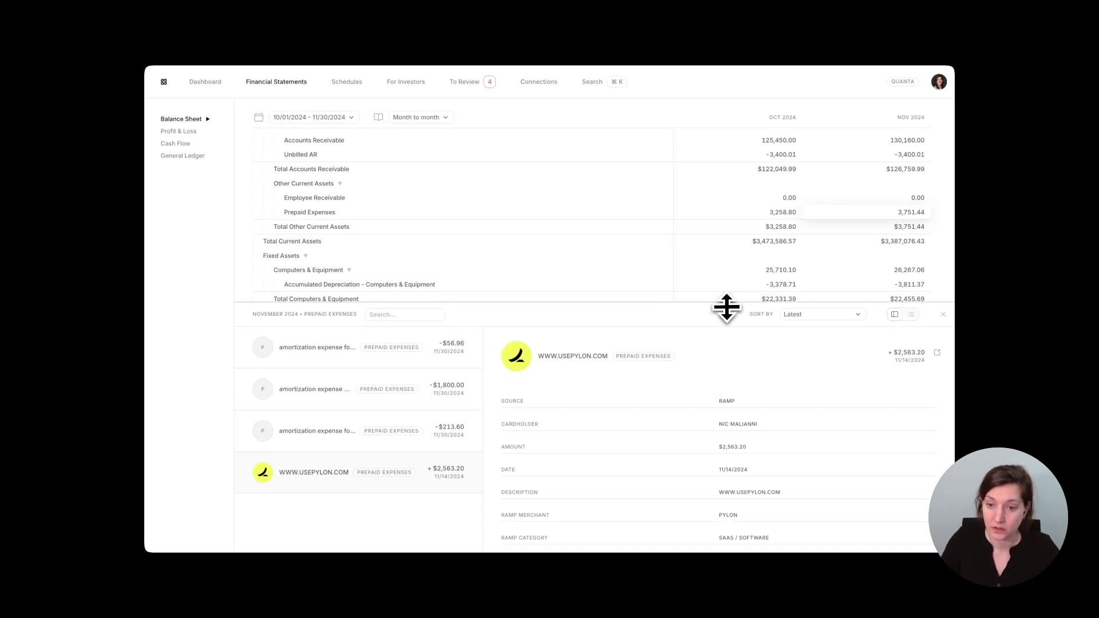
left_click_drag(726, 307, 722, 242)
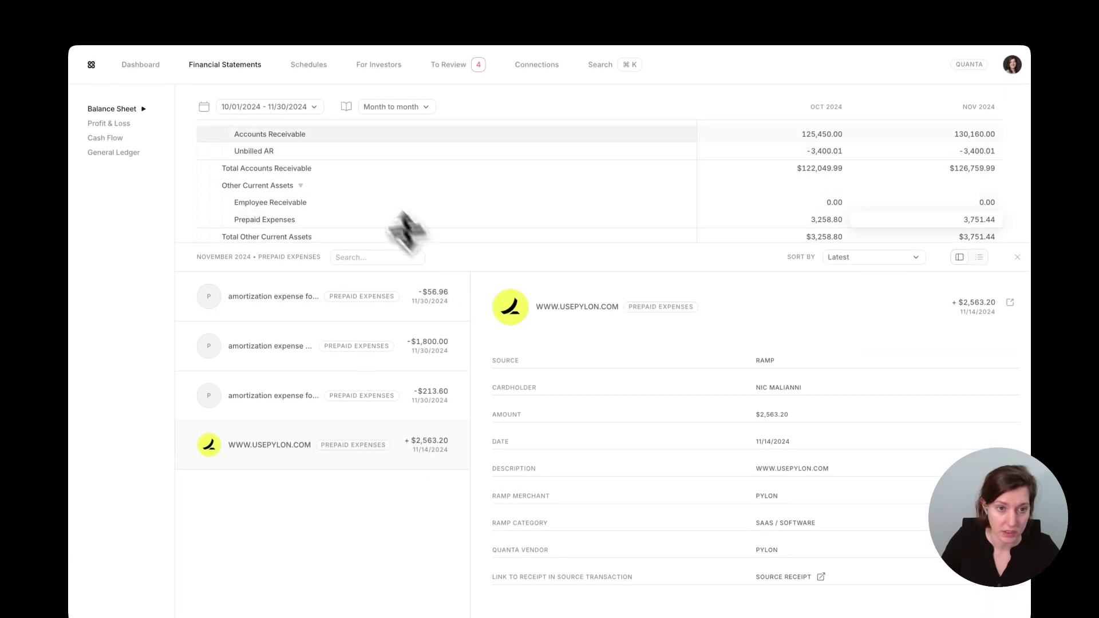
From the fixed assets schedule, open the purchase of the computer acquired 02/12/2025 and enlarge its transaction pane
left_click(322, 68)
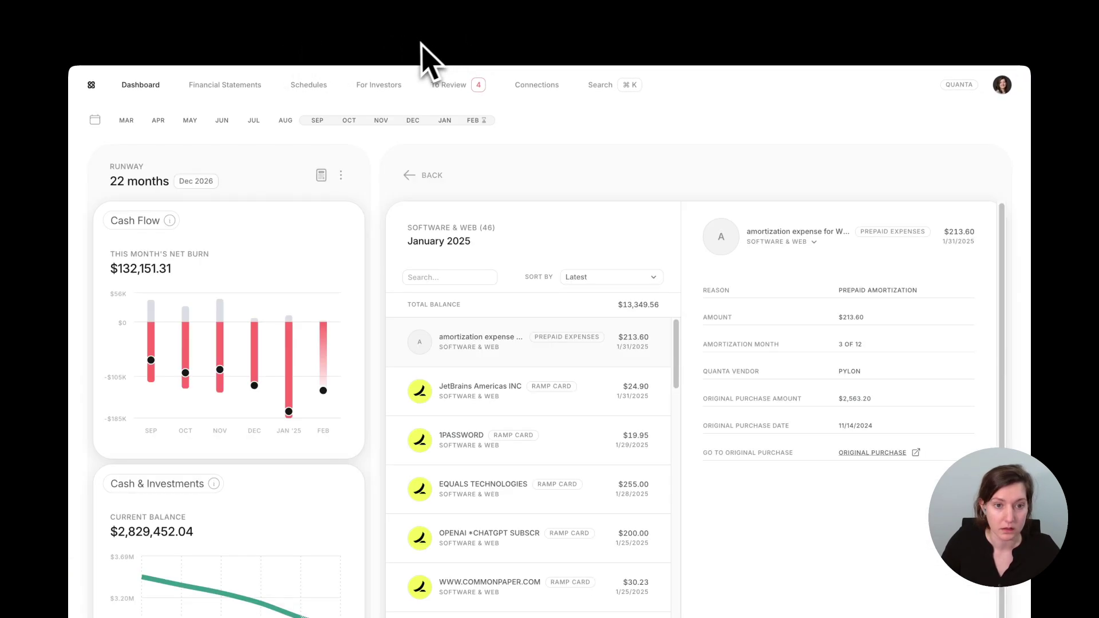
left_click(313, 81)
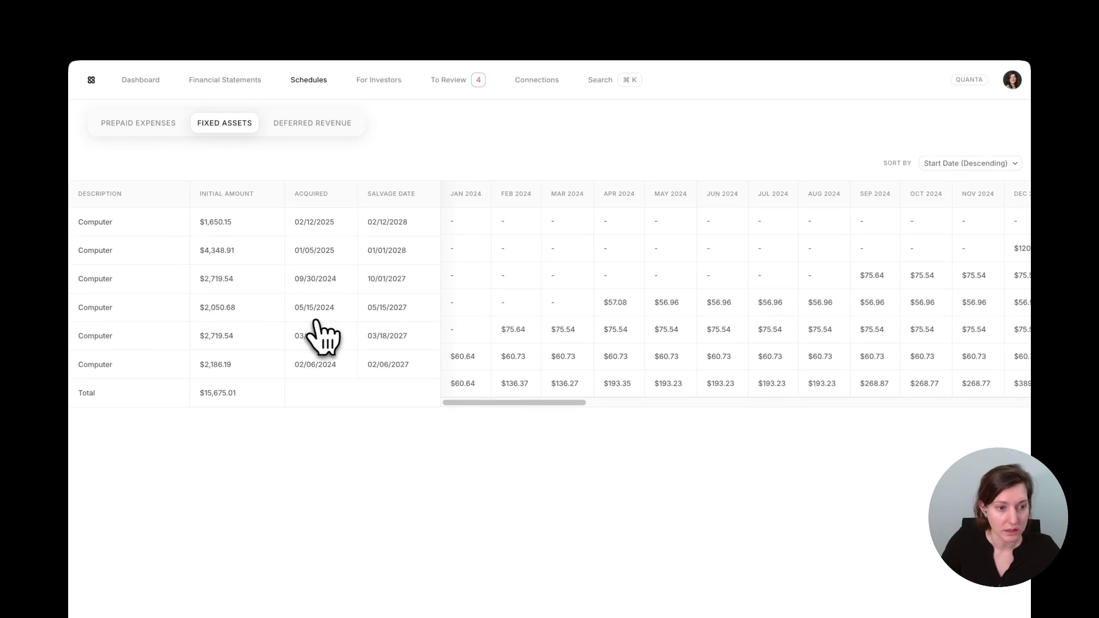
left_click(104, 222)
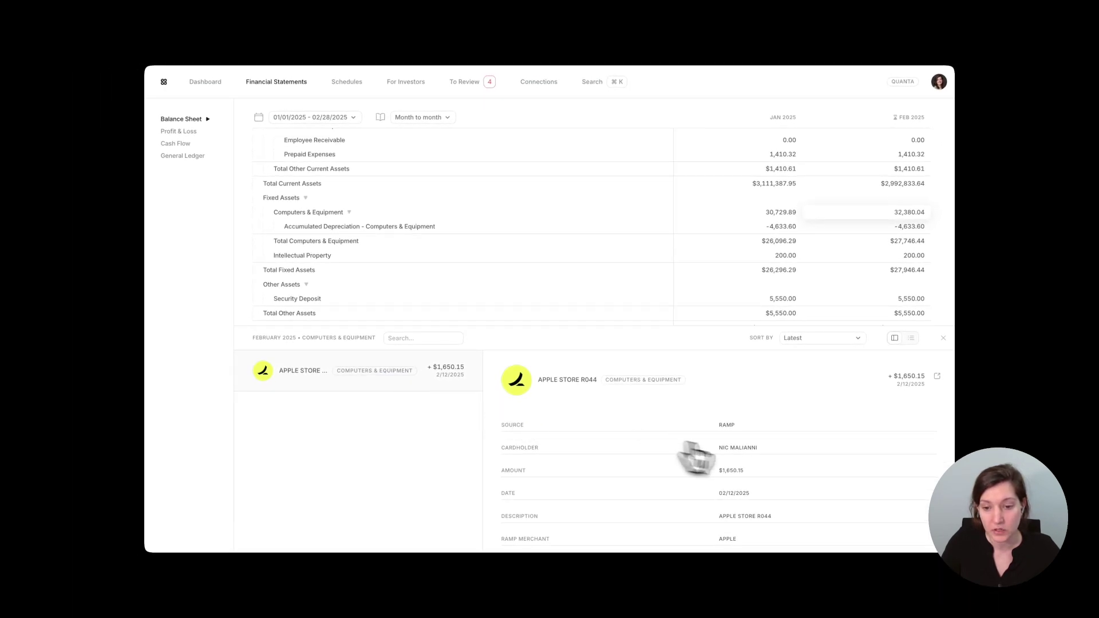
left_click_drag(607, 330, 590, 219)
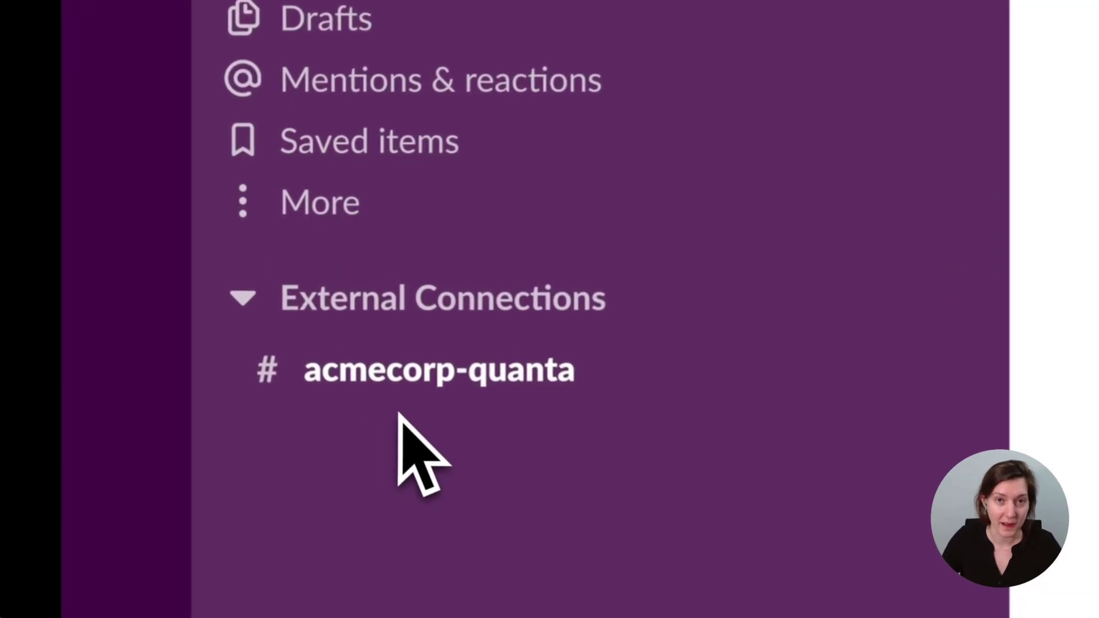
In Slack's acmecorp-quanta channel, send "Hi Quanta team! I connected all of my financial tools successfully! I was wondering if I could see my past month’s financial statements?"
left_click(378, 371)
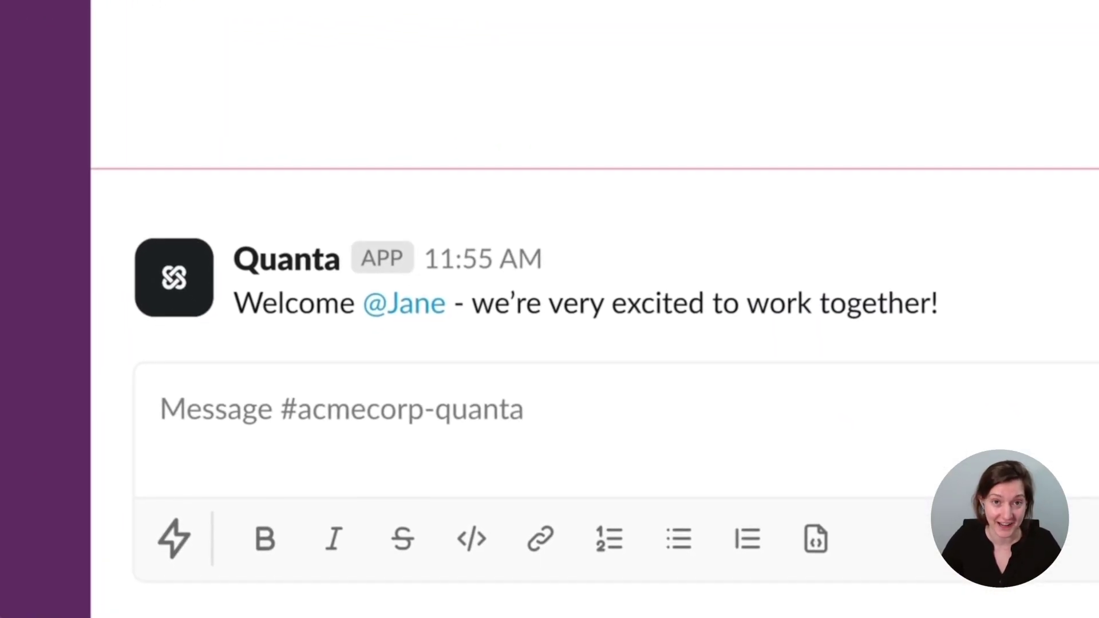
type("Hi Quanta team! ")
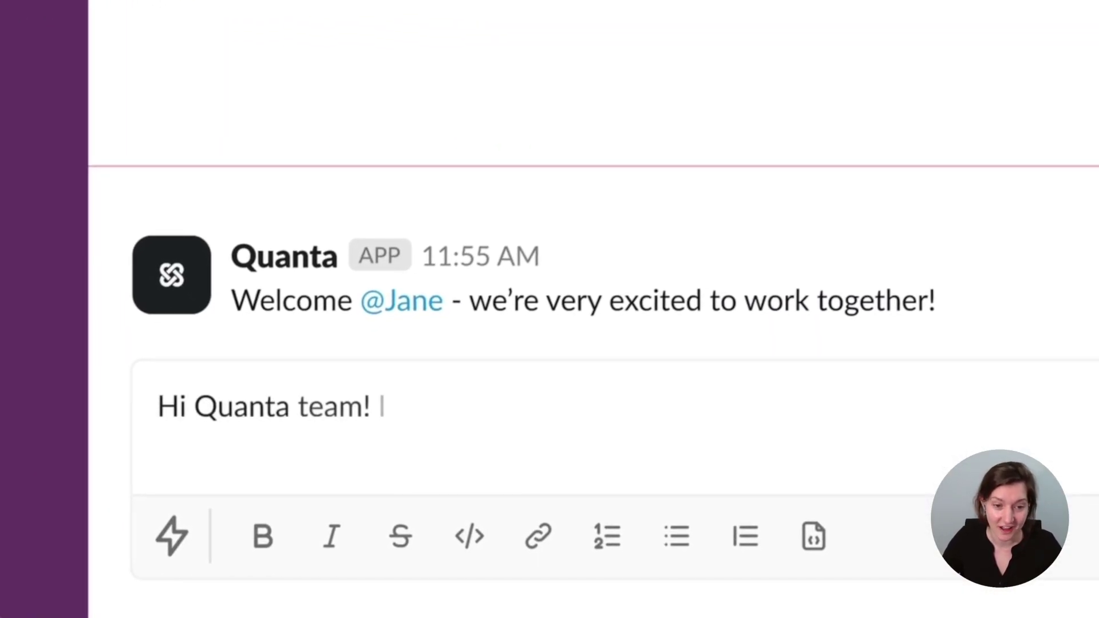
type("I connected all of my financial tools successfully! I")
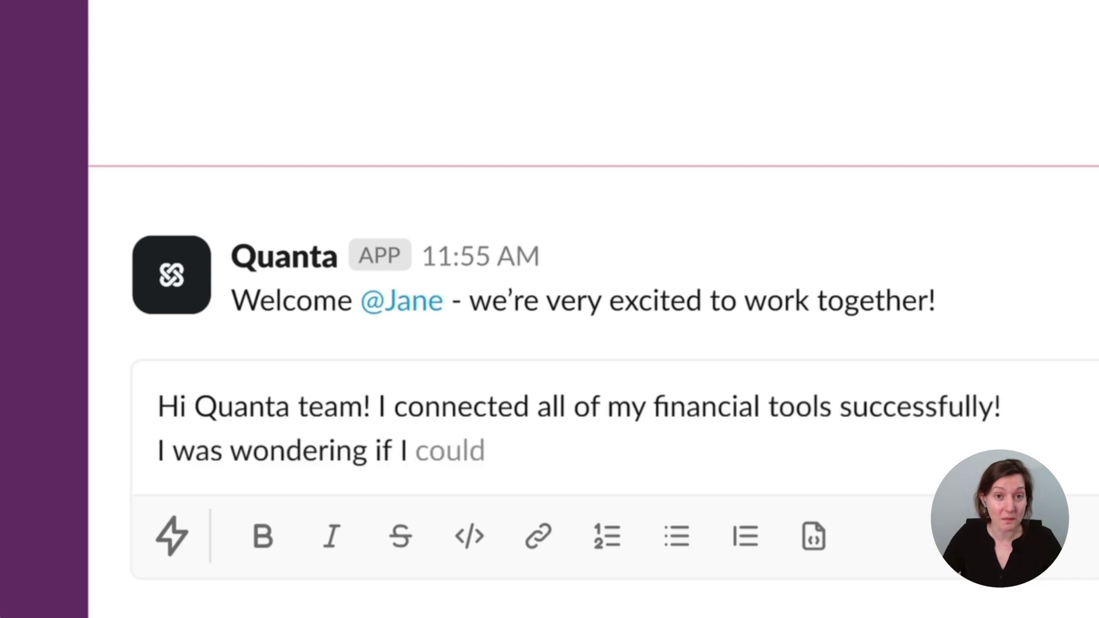
type(" was wondering if I could see my past month’s financial statements?")
key("Return")
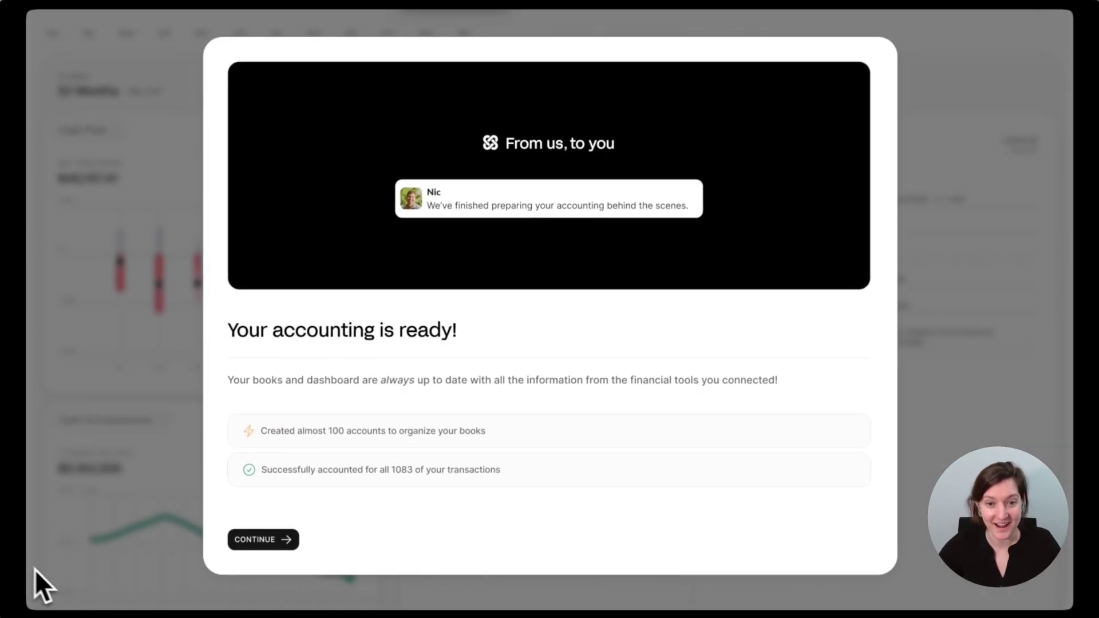
Go through the accounting-ready introduction in Quanta and proceed to explore the accounting
left_click(262, 539)
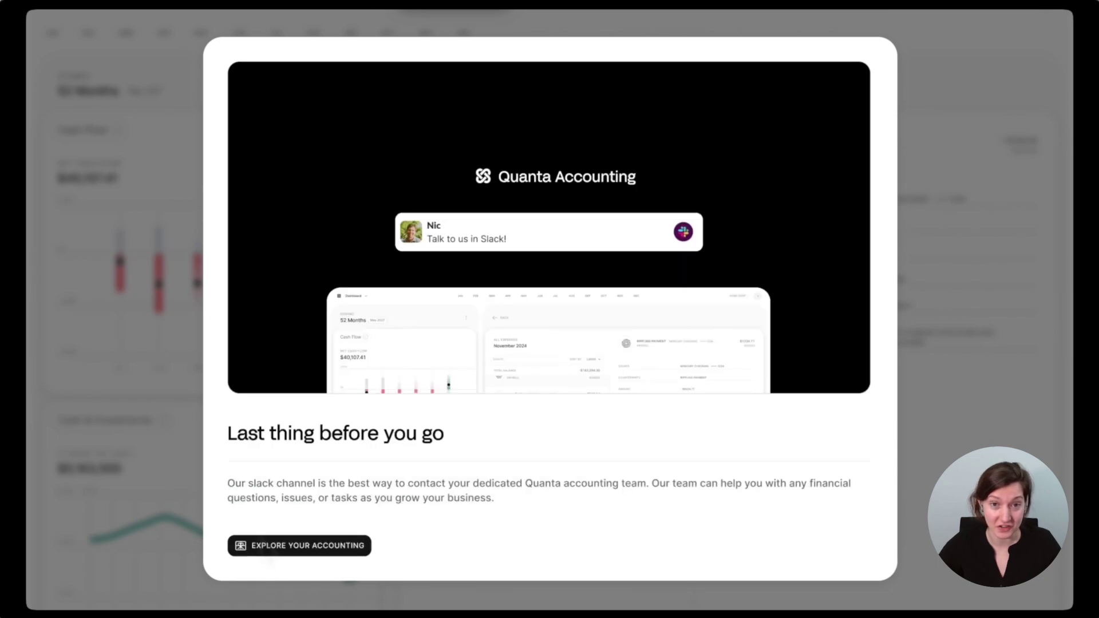
left_click(310, 552)
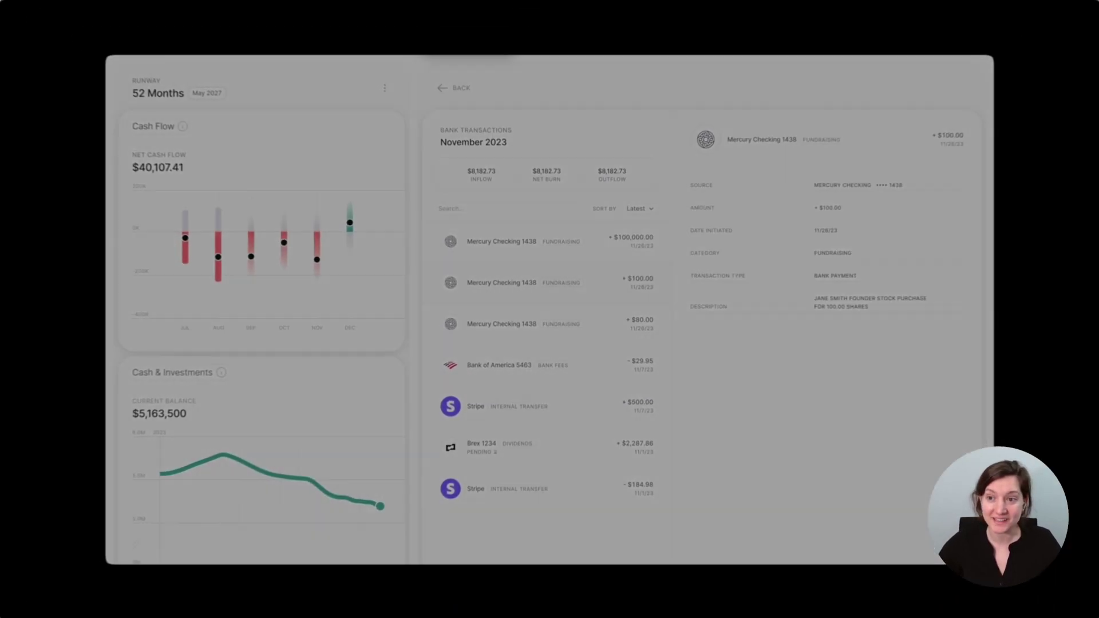